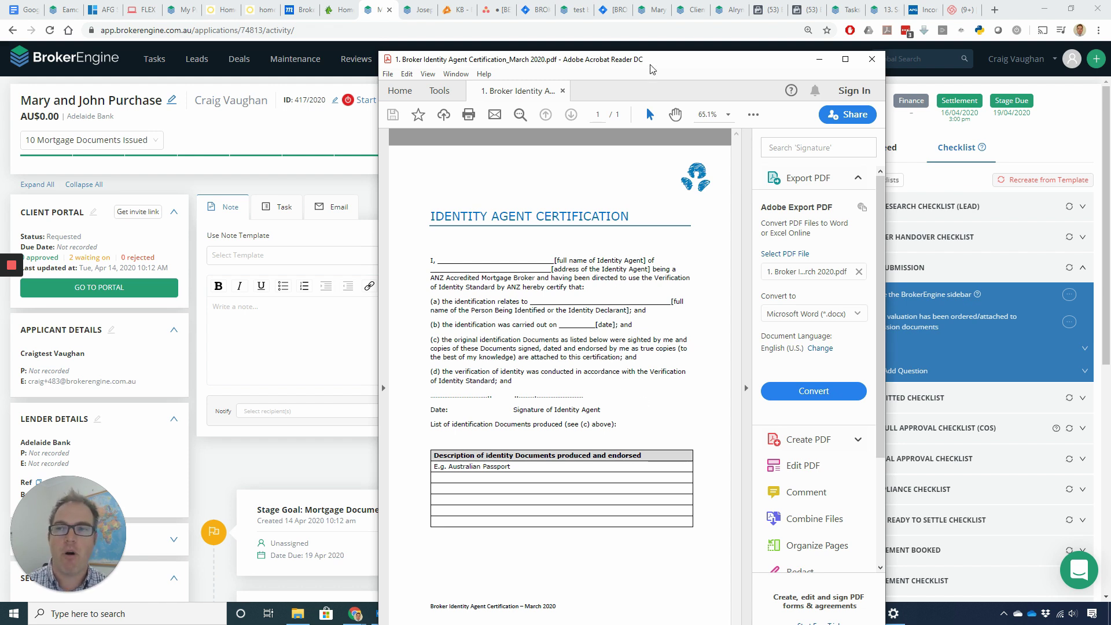
Step: Move the Identity Agent Certification PDF window out of view and set the deal's stage to 5 Prep Deal for Formal
drag(653, 69, 1110, 290)
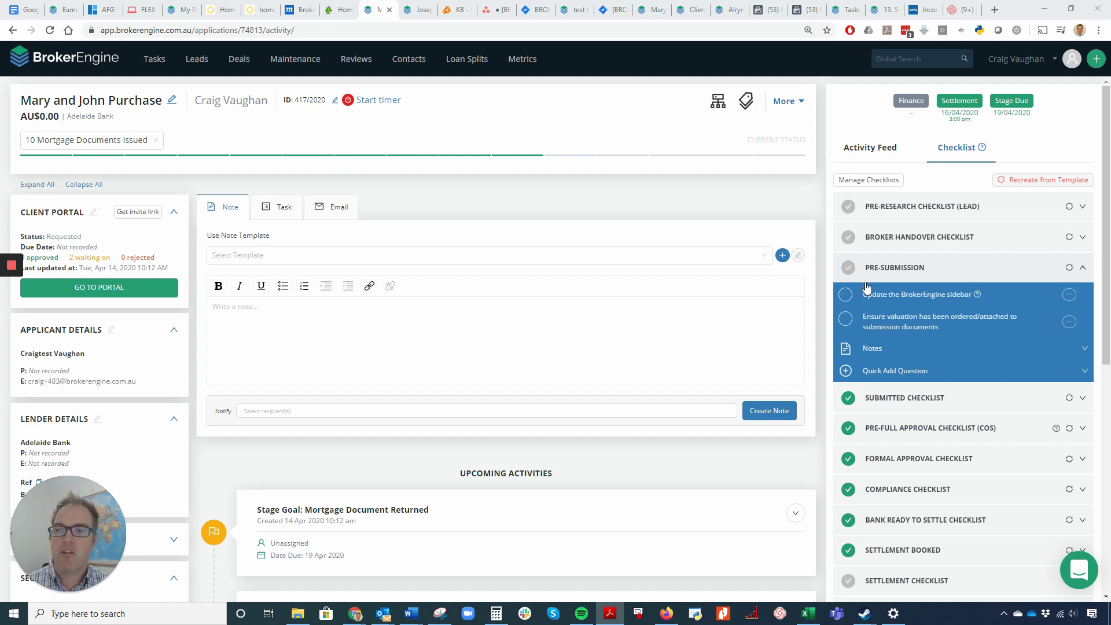
click(109, 142)
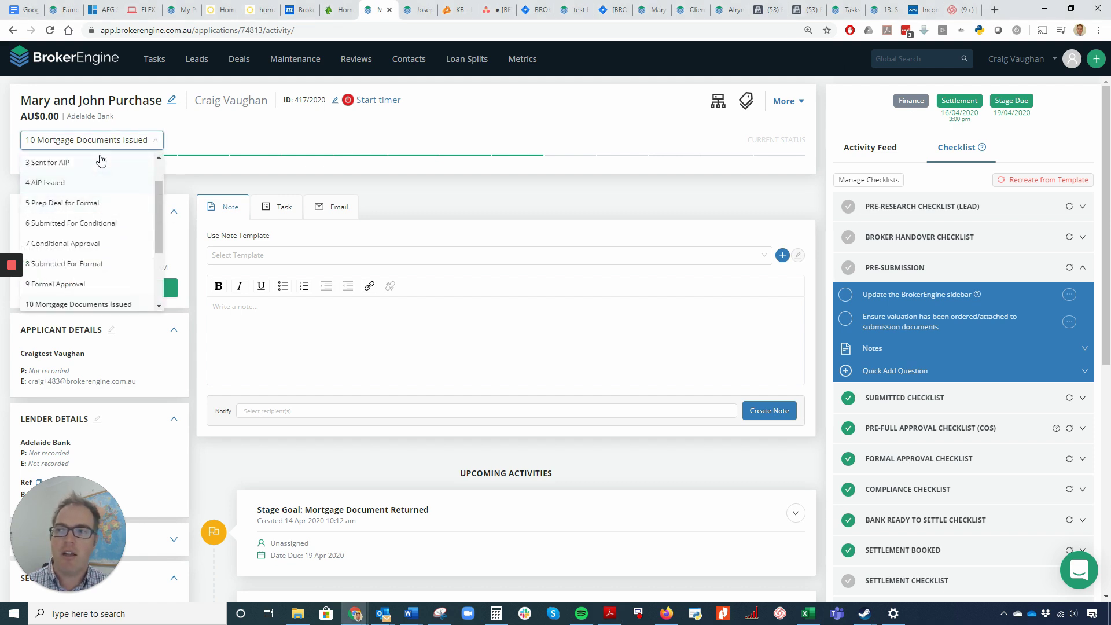
click(95, 204)
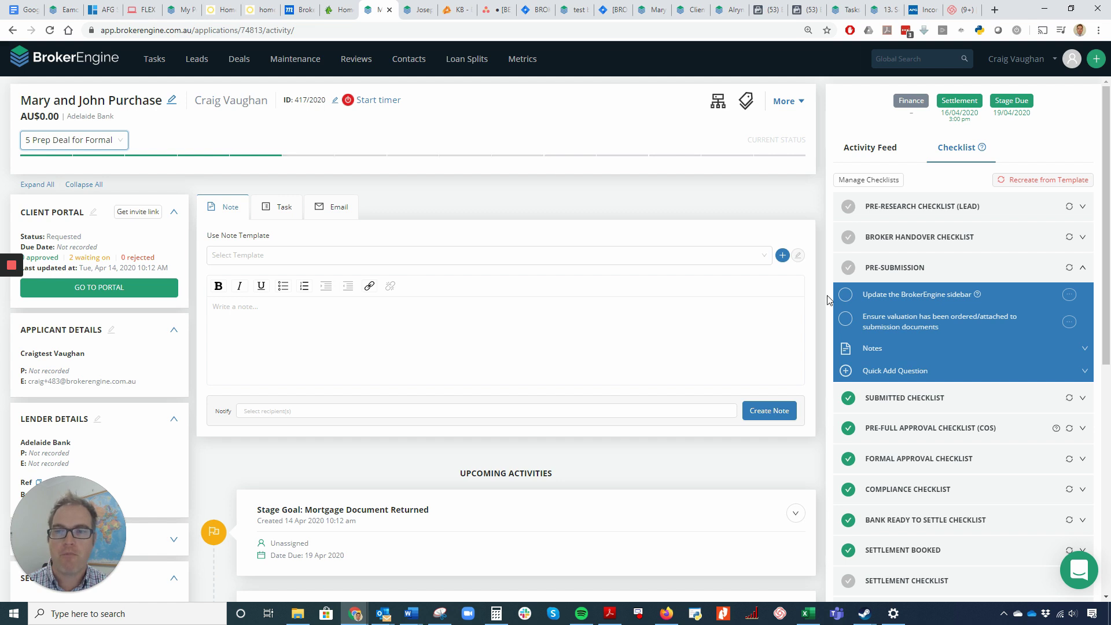
Step: Expand the Broker Handover Checklist and try to complete its VOI Requirements Satisfied item
click(940, 242)
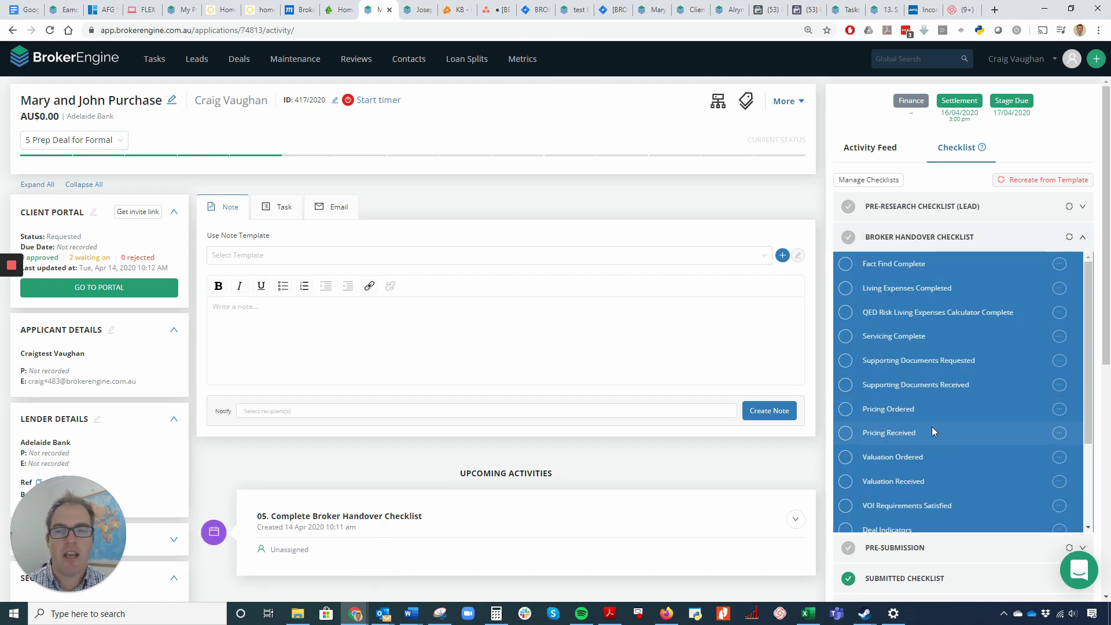
scroll(932, 431, down, 1)
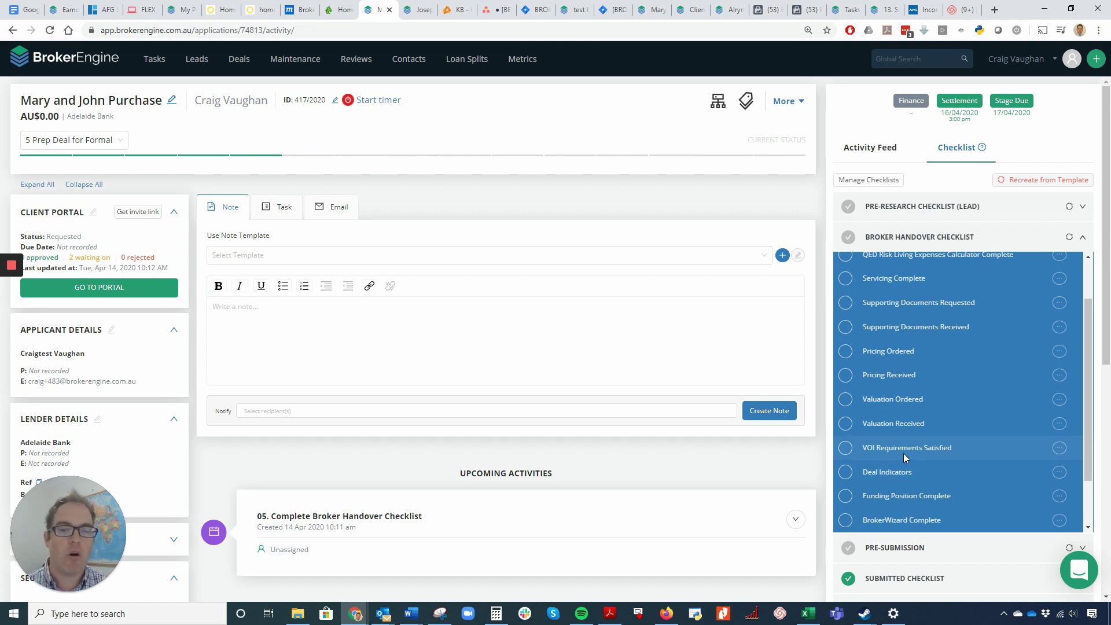
click(846, 451)
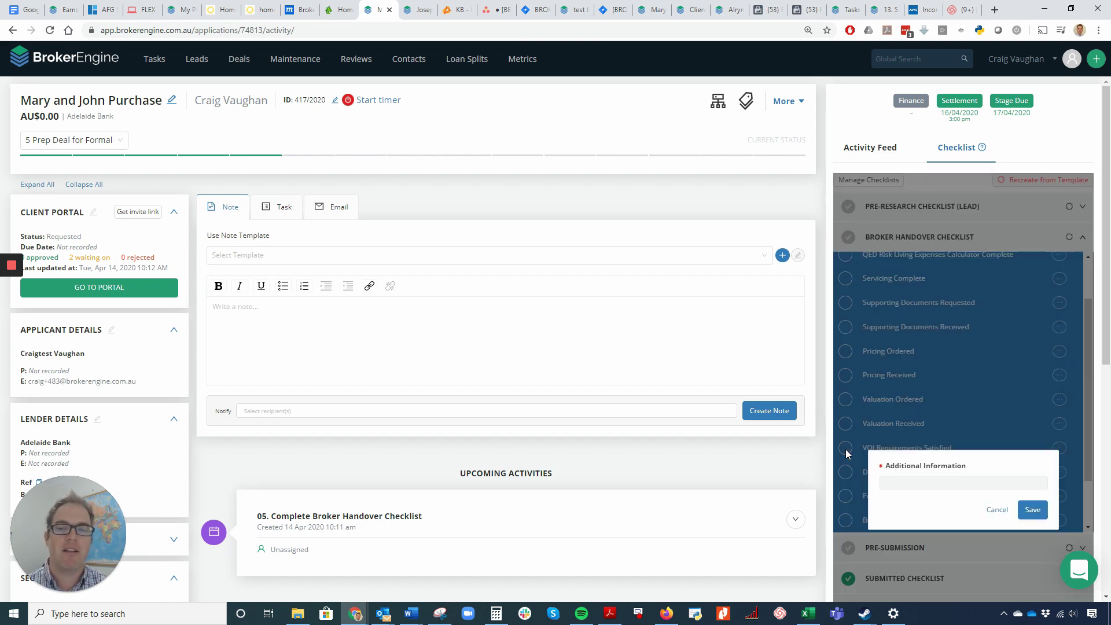
scroll(929, 466, down, 2)
click(998, 395)
Step: Try to mark the 05. Complete Broker Handover Checklist task as done
scroll(977, 389, up, 1)
click(846, 293)
click(846, 295)
scroll(880, 312, up, 1)
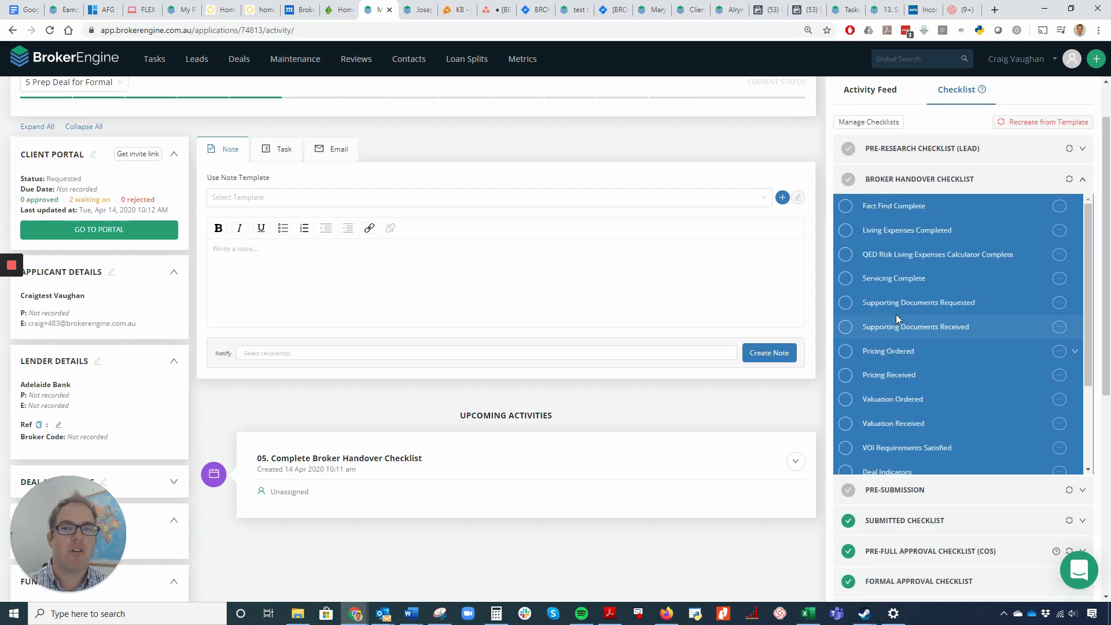
scroll(896, 319, down, 1)
scroll(896, 319, up, 1)
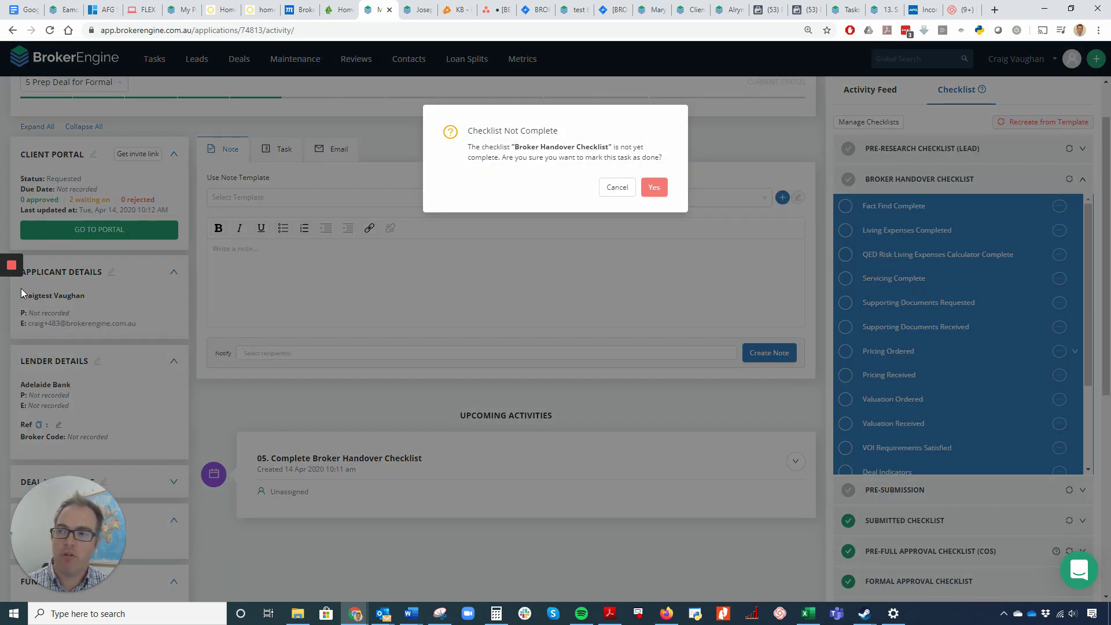
click(652, 197)
Step: Complete the VOI Requirements Satisfied item with the additional information "ANZ facetime call" and mark the associated handover task as done
mouse_move(846, 333)
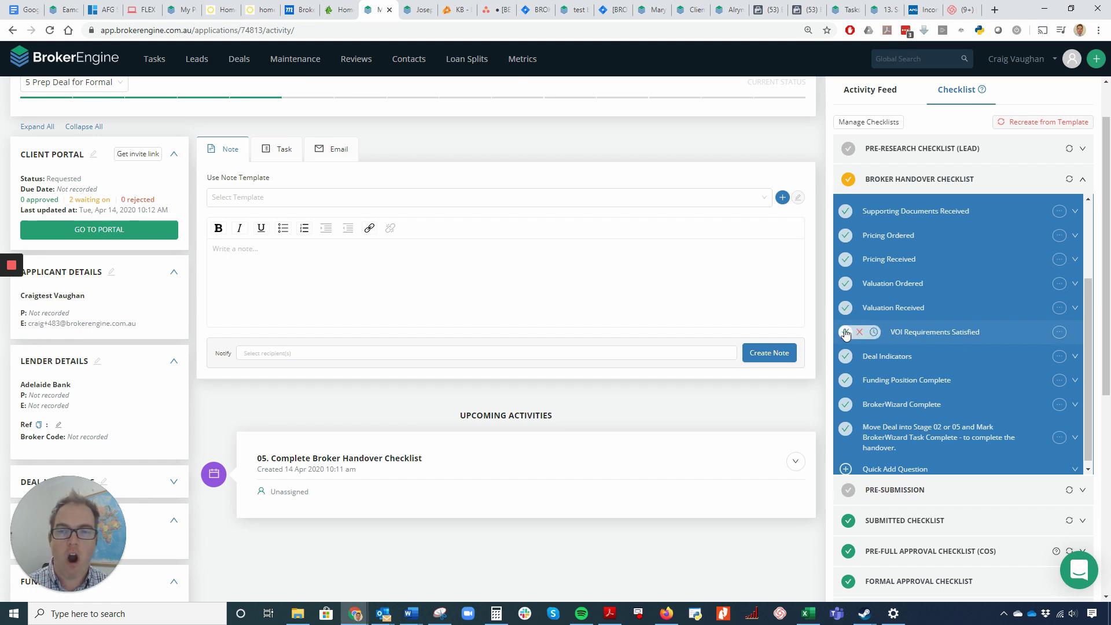
click(846, 333)
click(910, 421)
text(ANZ face to)
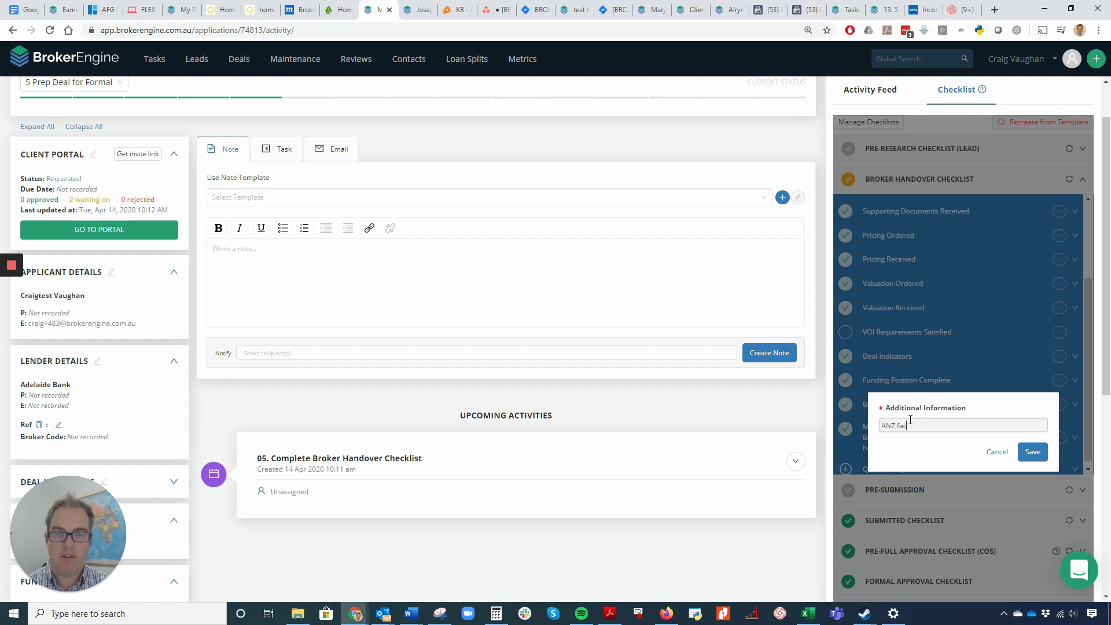
key(BackSpace)
key(BackSpace)
key(BackSpace)
key(BackSpace)
key(BackSpace)
key(BackSpace)
key(BackSpace)
text(facetime)
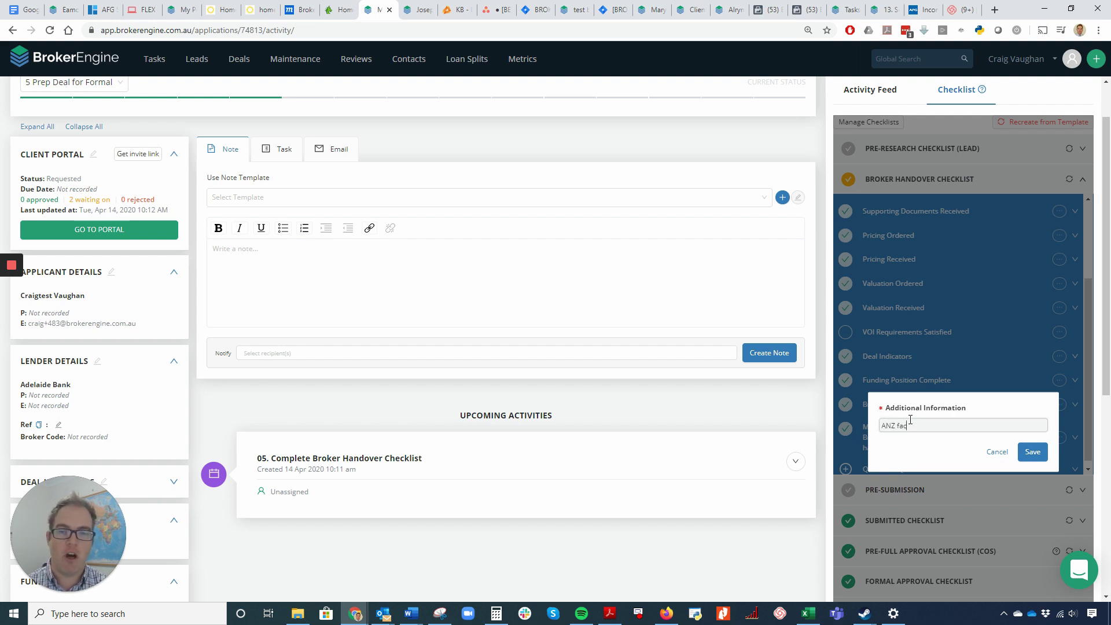
text( call)
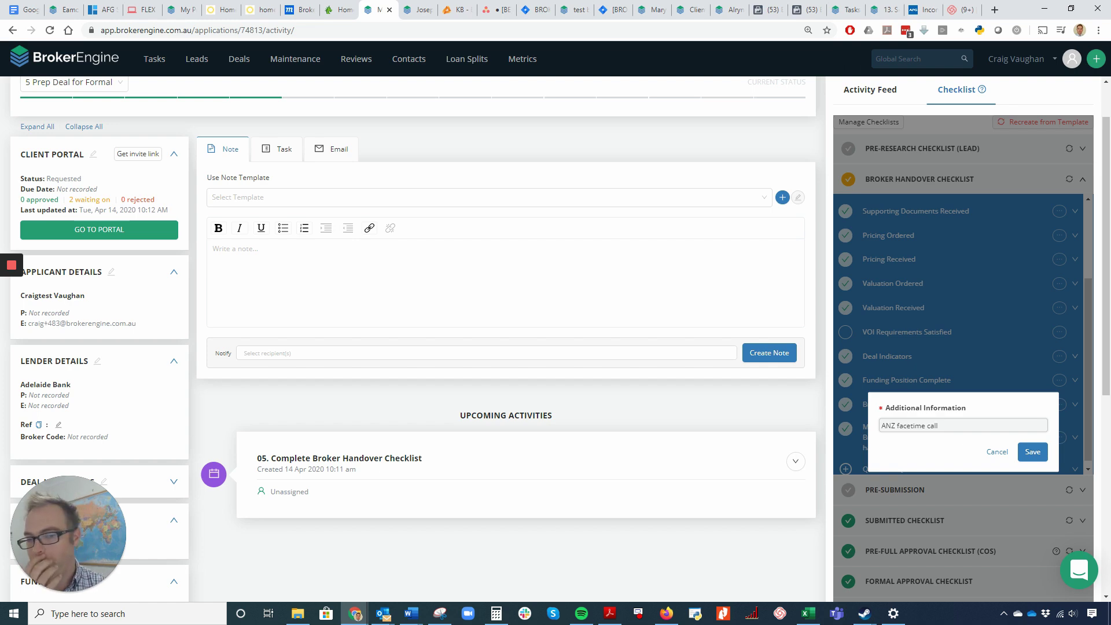
click(1023, 452)
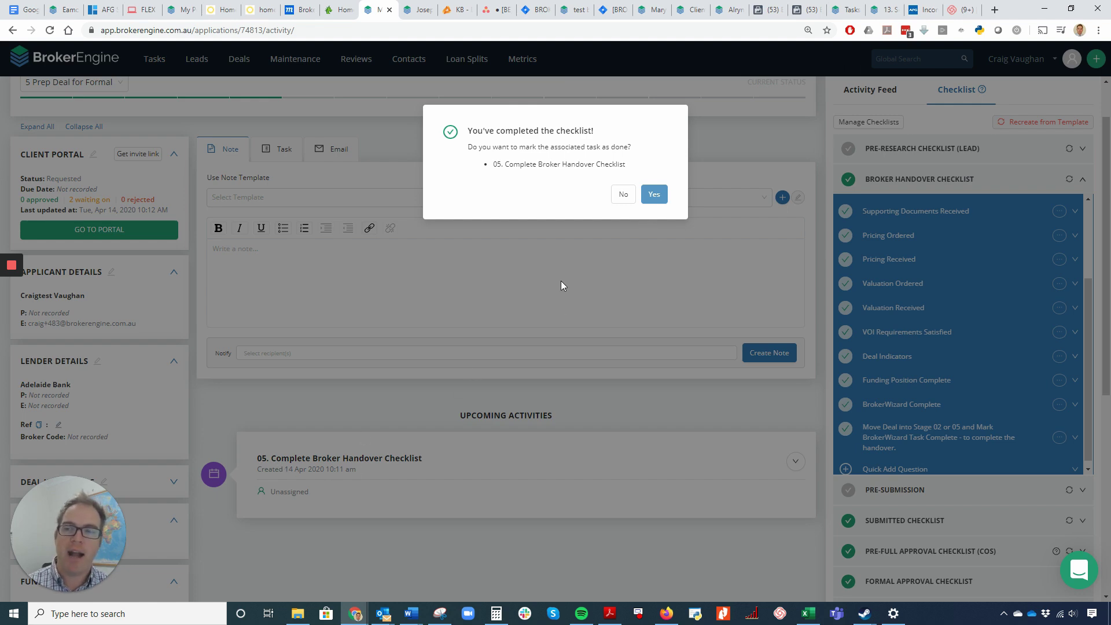
click(653, 197)
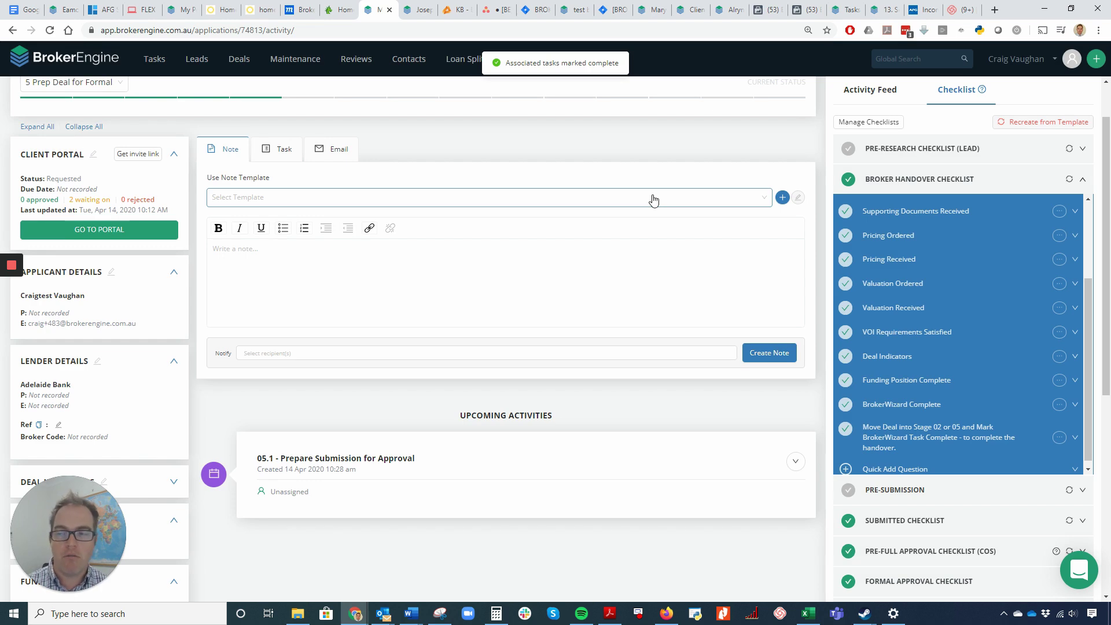
Step: Review the 05.1 - Prepare Submission for Approval task's details, and switch the expanded checklist from Broker Handover to Pre-Submission
click(364, 461)
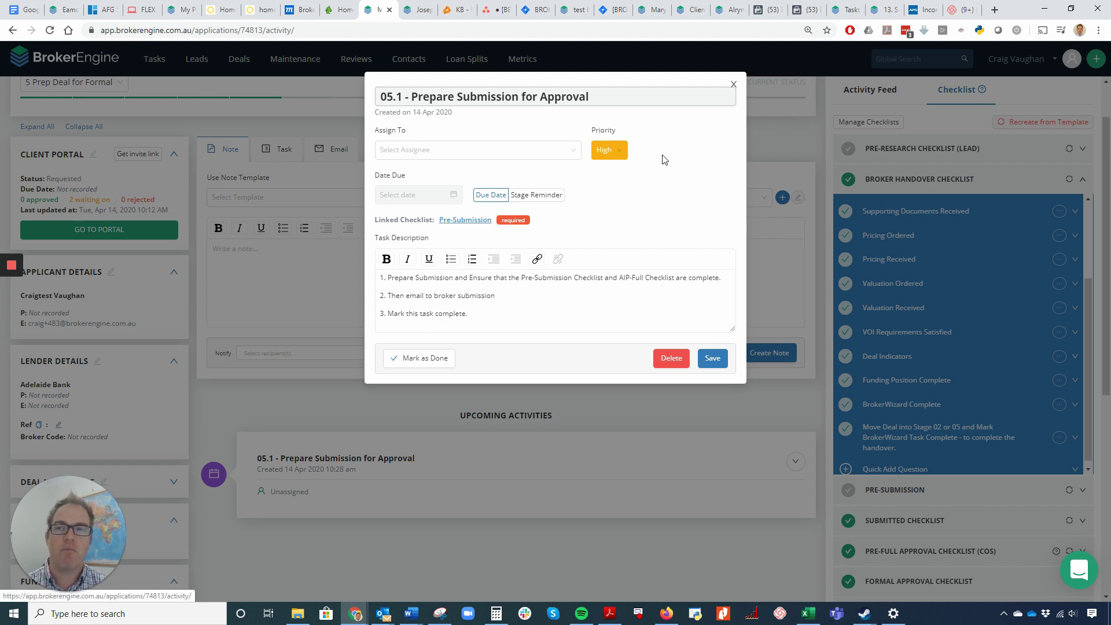
click(735, 85)
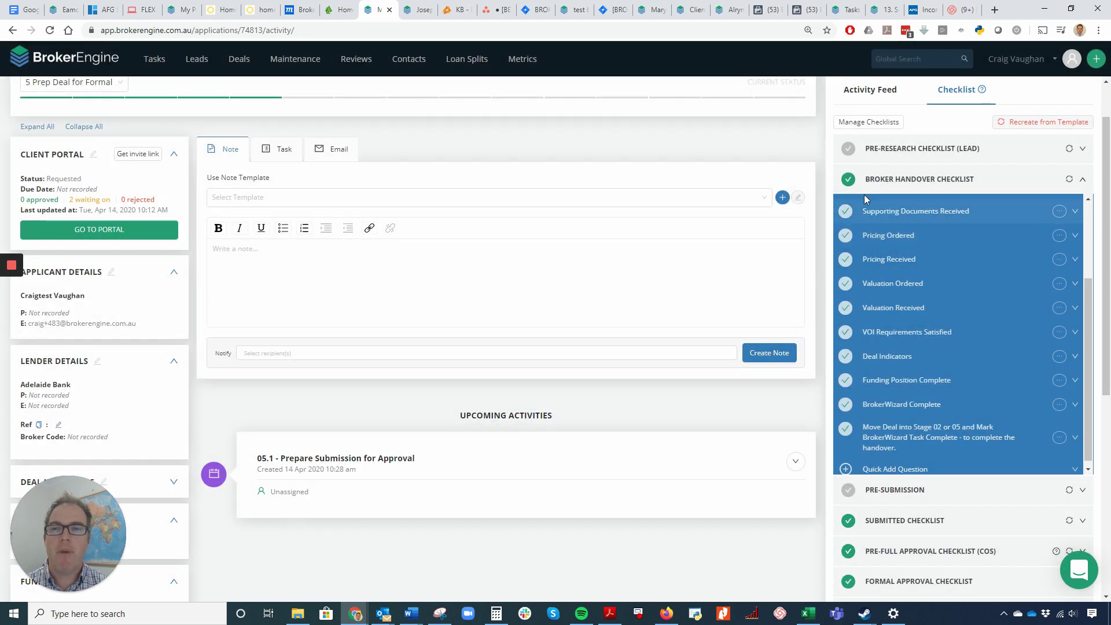
click(884, 180)
click(901, 219)
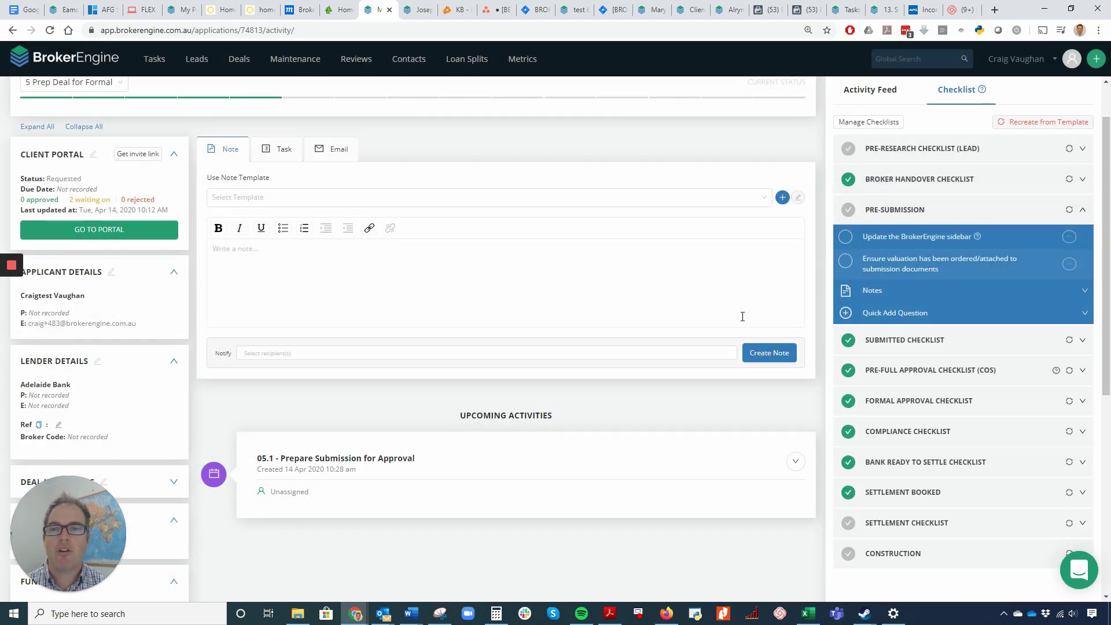
Step: Try to mark the 05.1 - Prepare Submission for Approval task as done
click(795, 461)
click(799, 507)
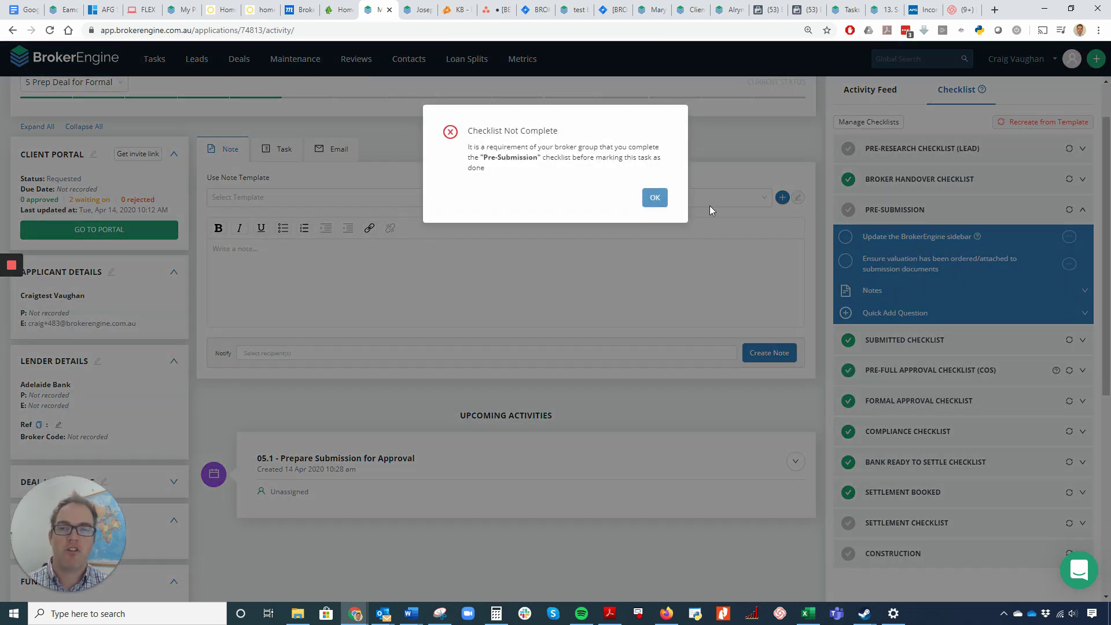
click(656, 198)
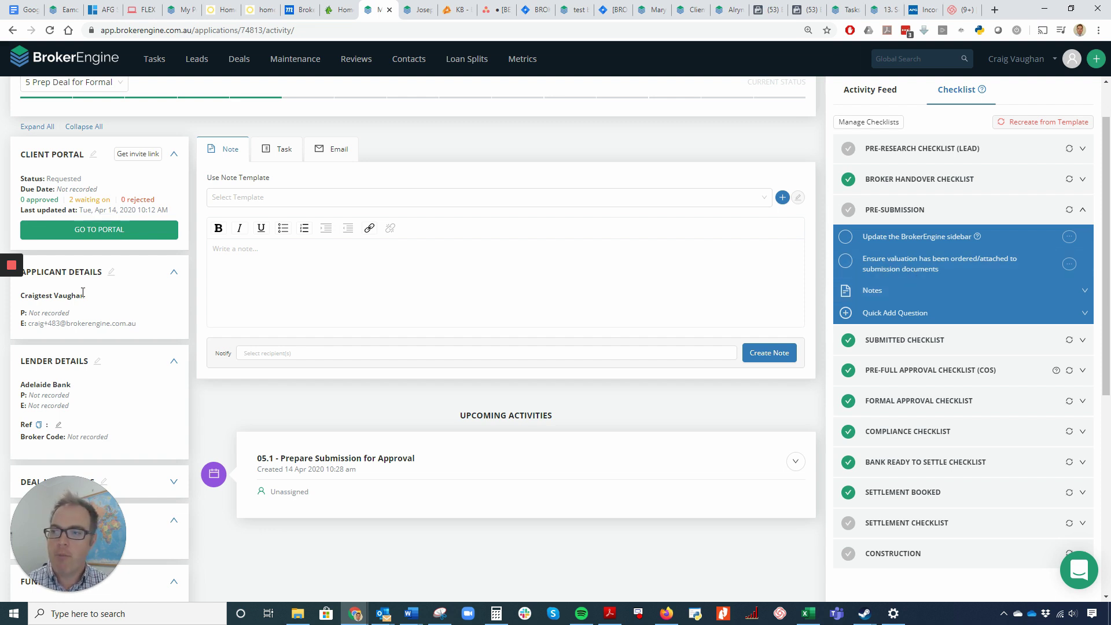
Step: Enable the 01. Lender Rebate and 03. Fast Refi deal indicators and return to the activity view
scroll(99, 364, down, 2)
click(102, 367)
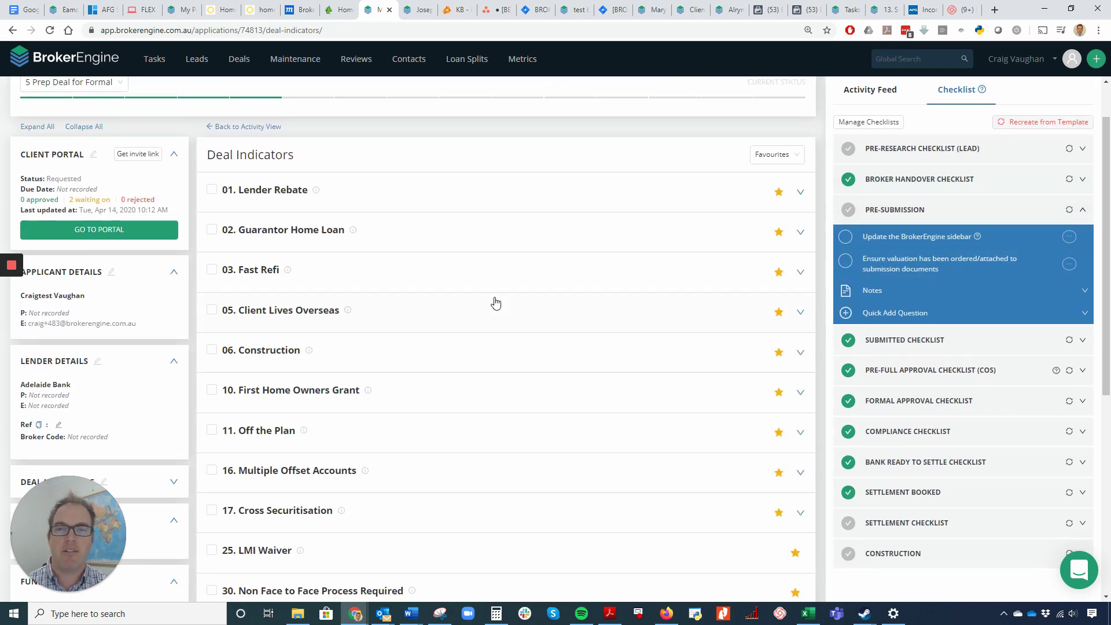
click(211, 189)
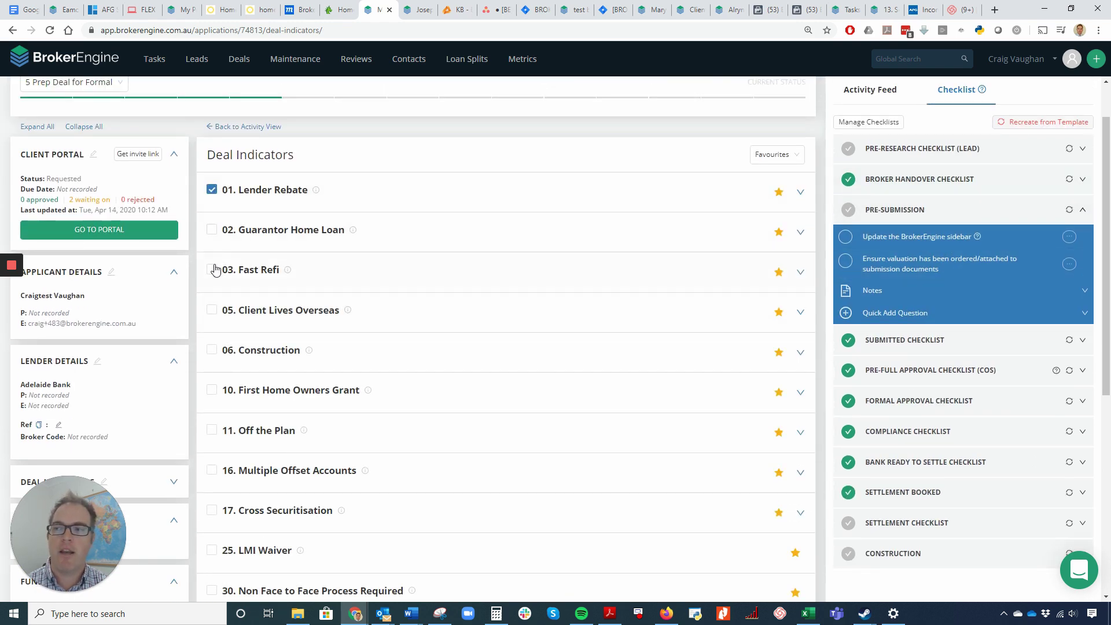
click(220, 282)
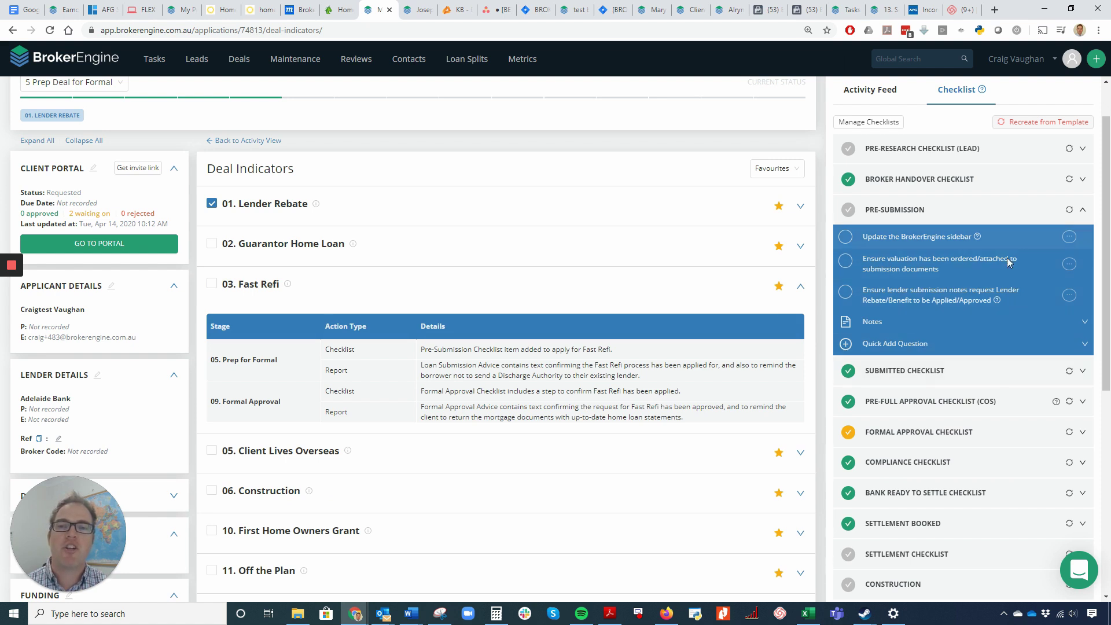
click(218, 285)
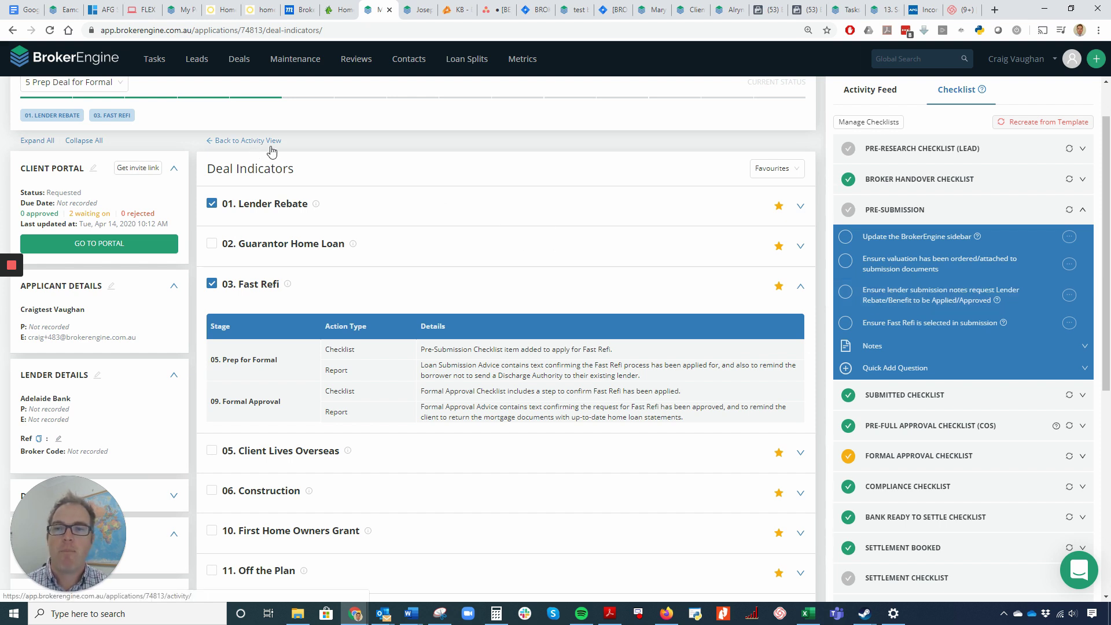
click(255, 142)
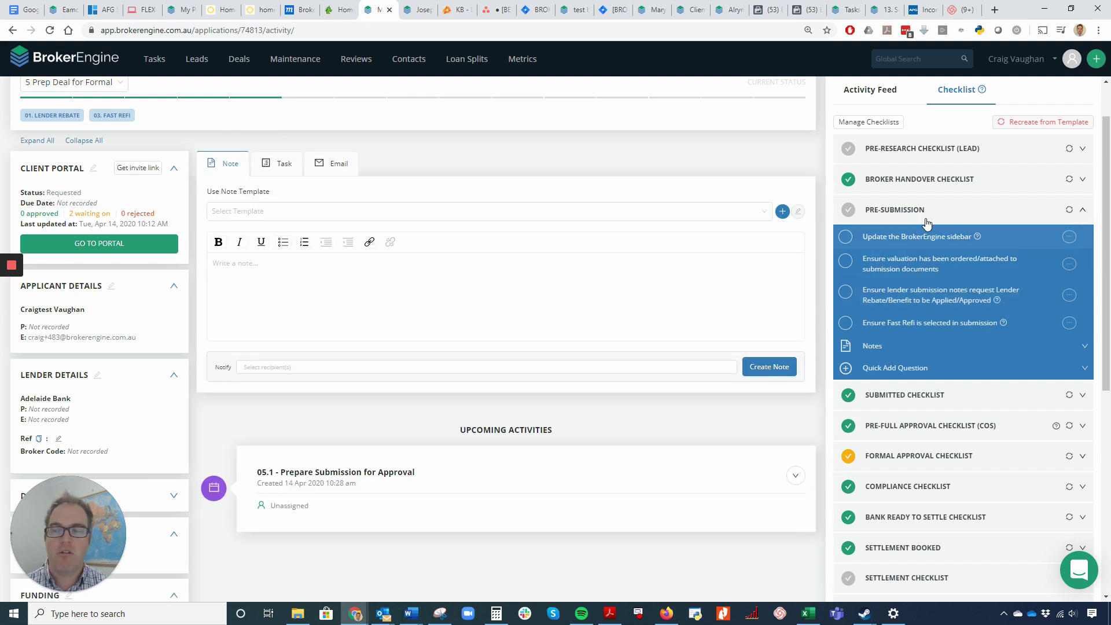
Step: Open the MAP Home Loans Checklist (Loan) template for editing and bring up its Pre-Submission checklist items
click(882, 126)
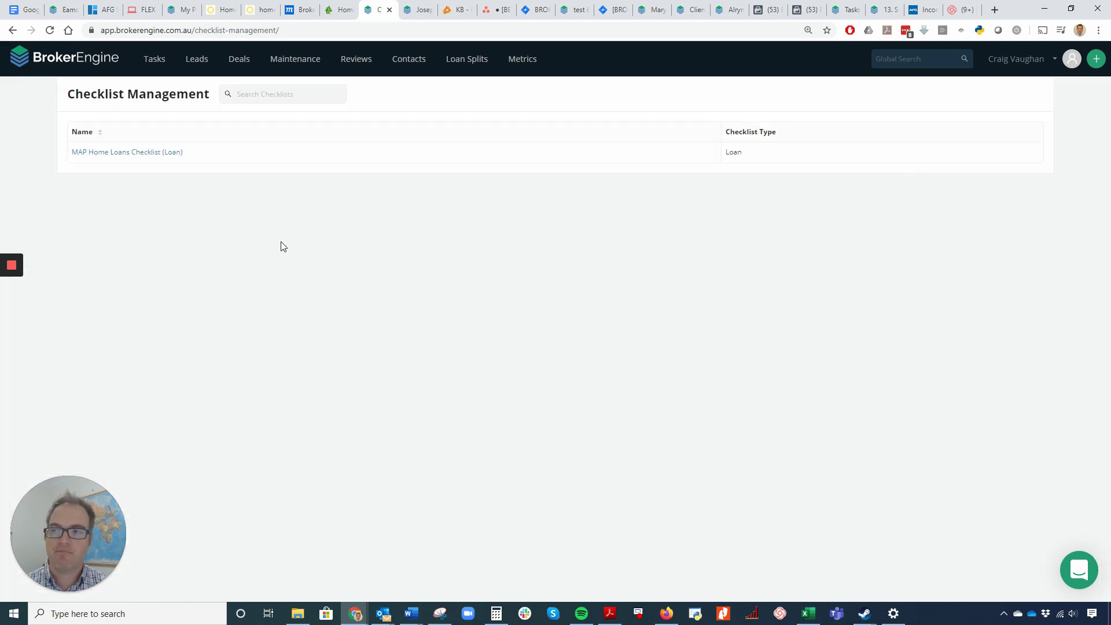
click(118, 153)
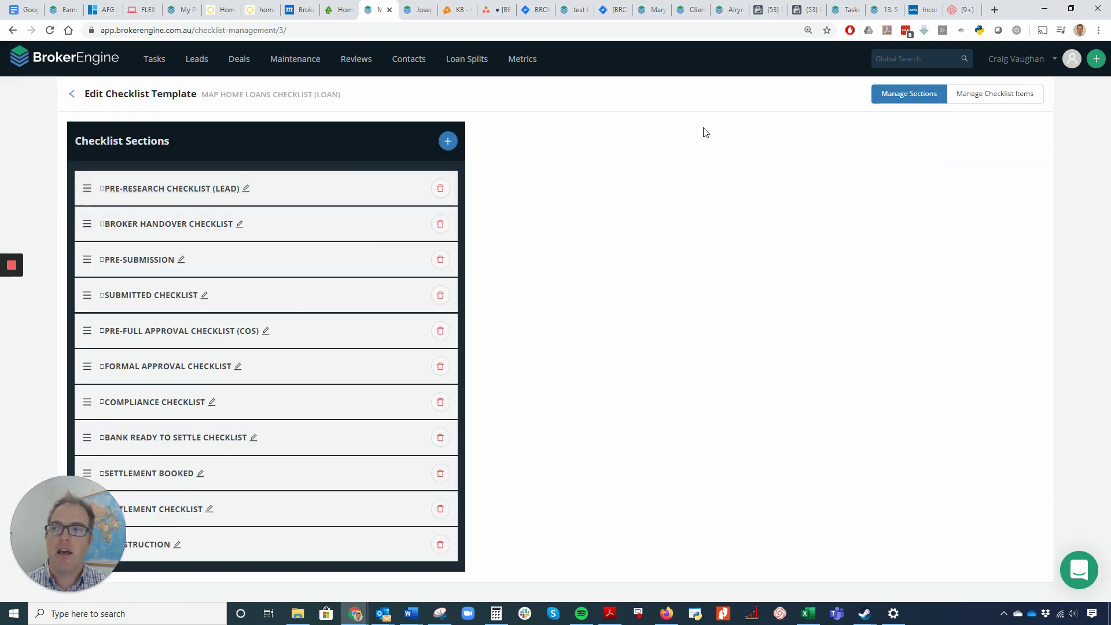
drag(258, 267, 341, 258)
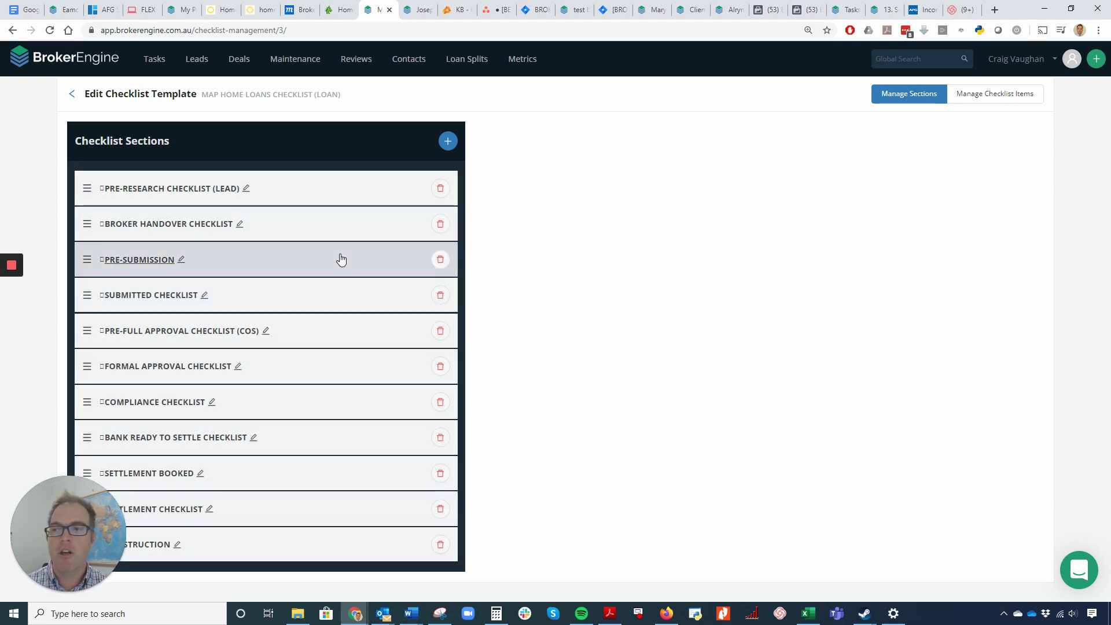
click(975, 99)
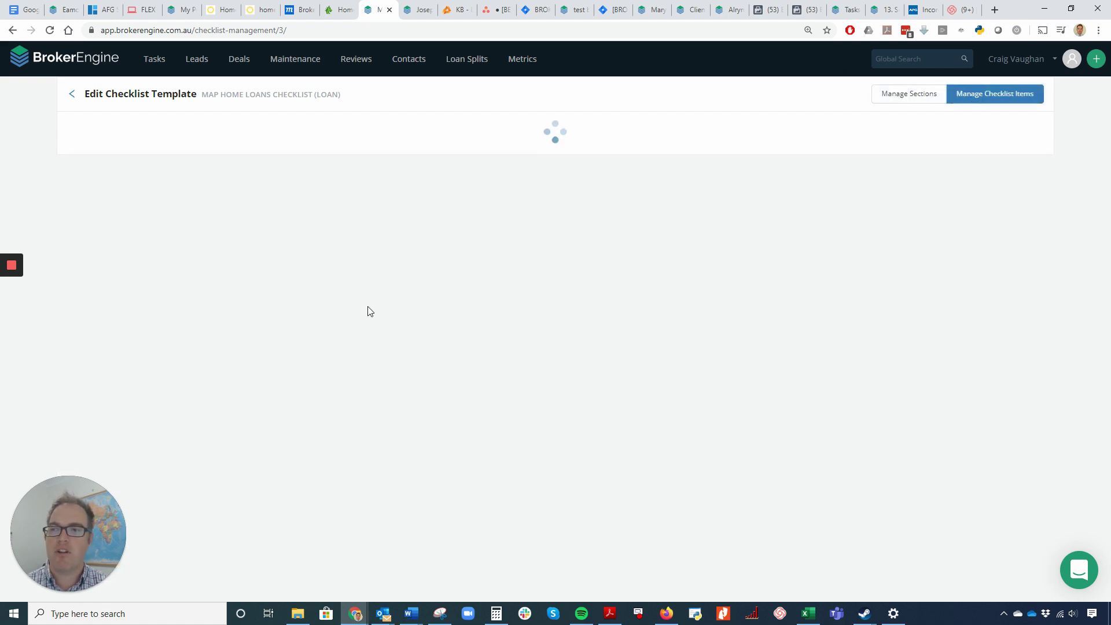
scroll(379, 353, down, 13)
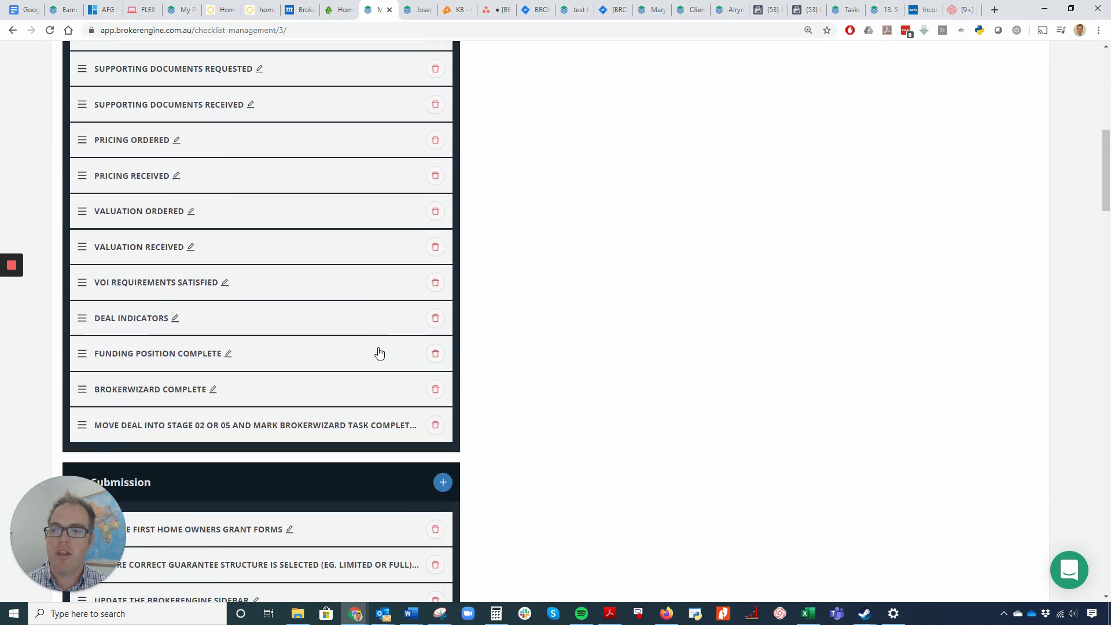
click(442, 275)
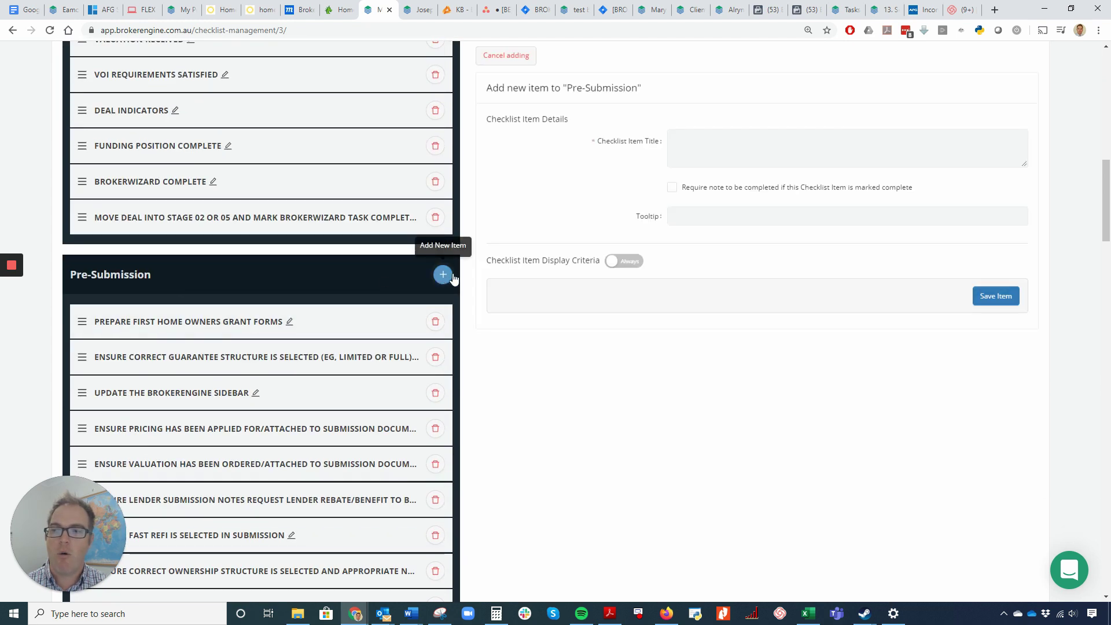
click(706, 148)
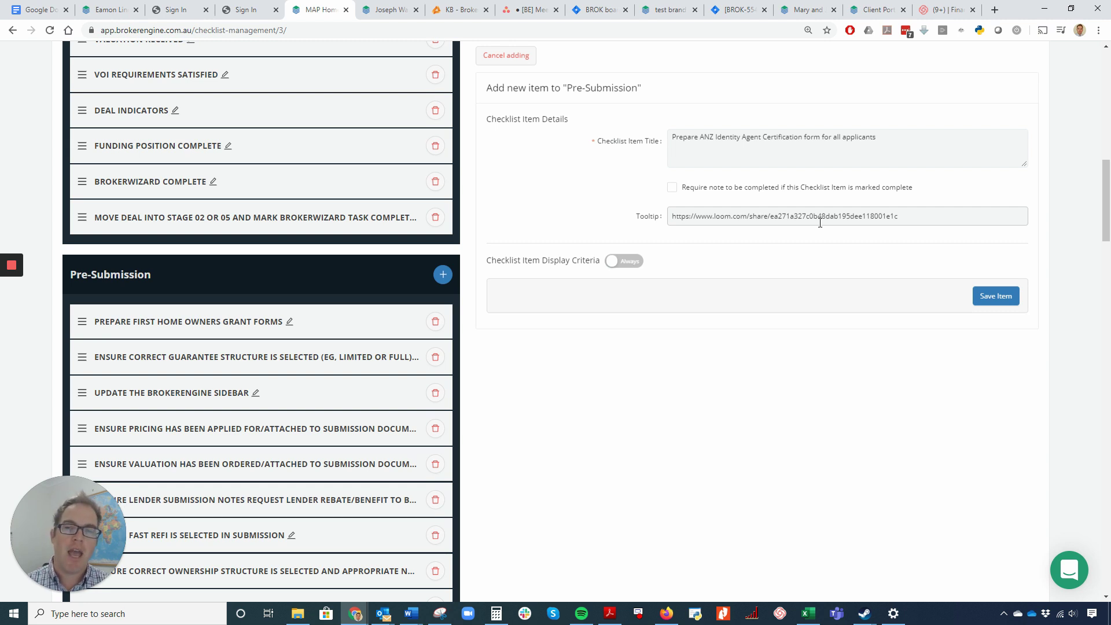
text(www)
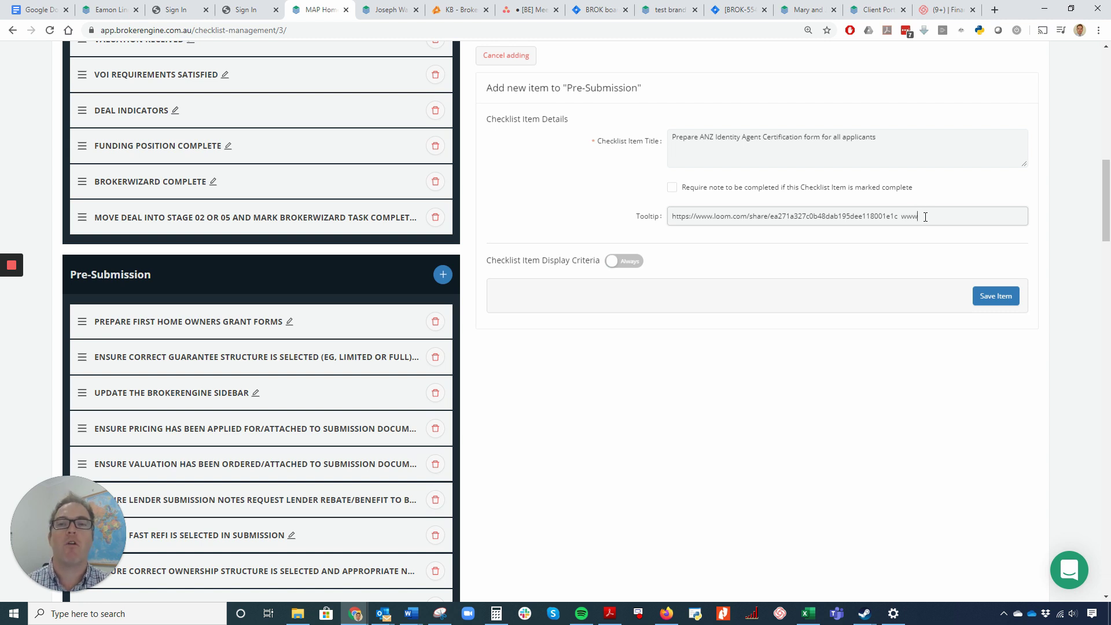
key(BackSpace)
key(BackSpace)
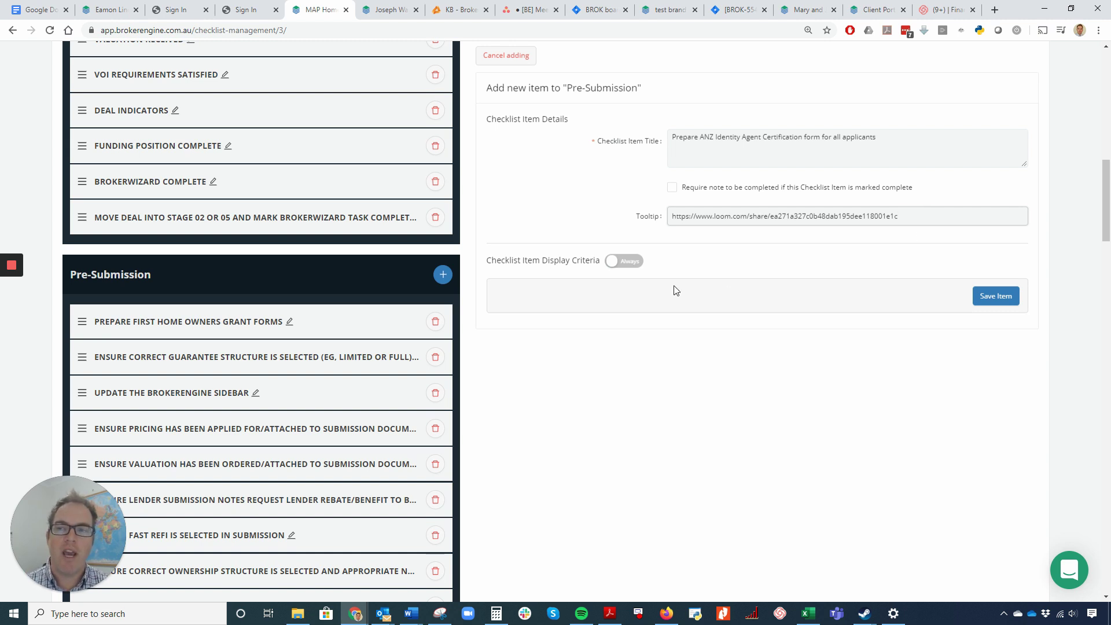
Step: Make the new Pre-Submission item display conditionally, only when the lender is ANZ
click(625, 264)
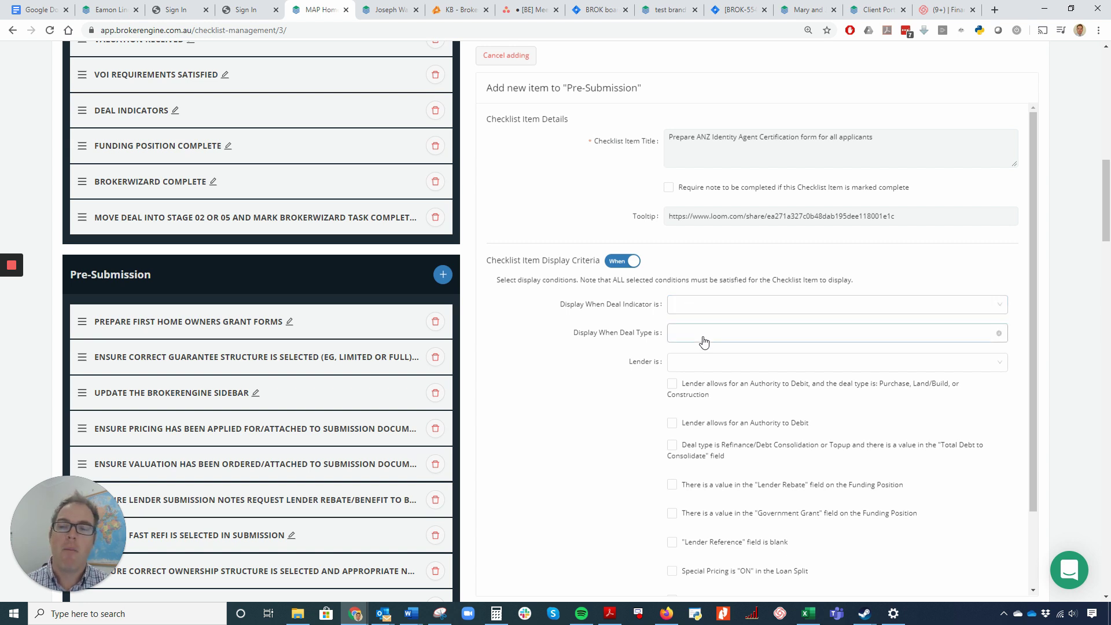
click(699, 363)
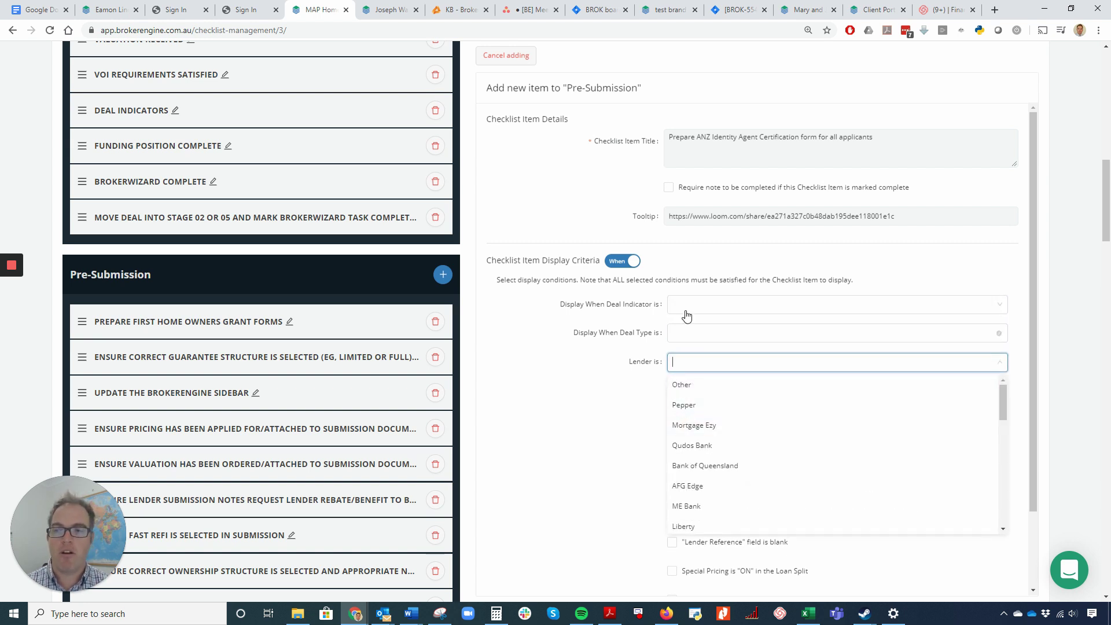
click(565, 286)
click(702, 364)
text(ANZ)
click(701, 384)
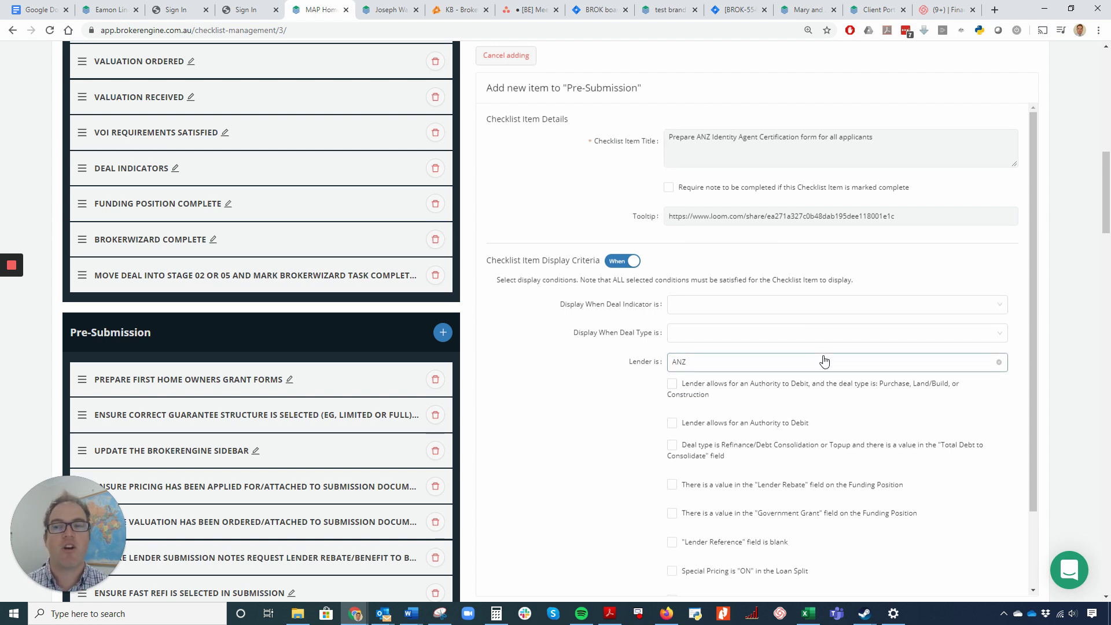
Step: Set the item's deal indicator condition to 30. Non Face to Face Process Required and clear it again
click(825, 307)
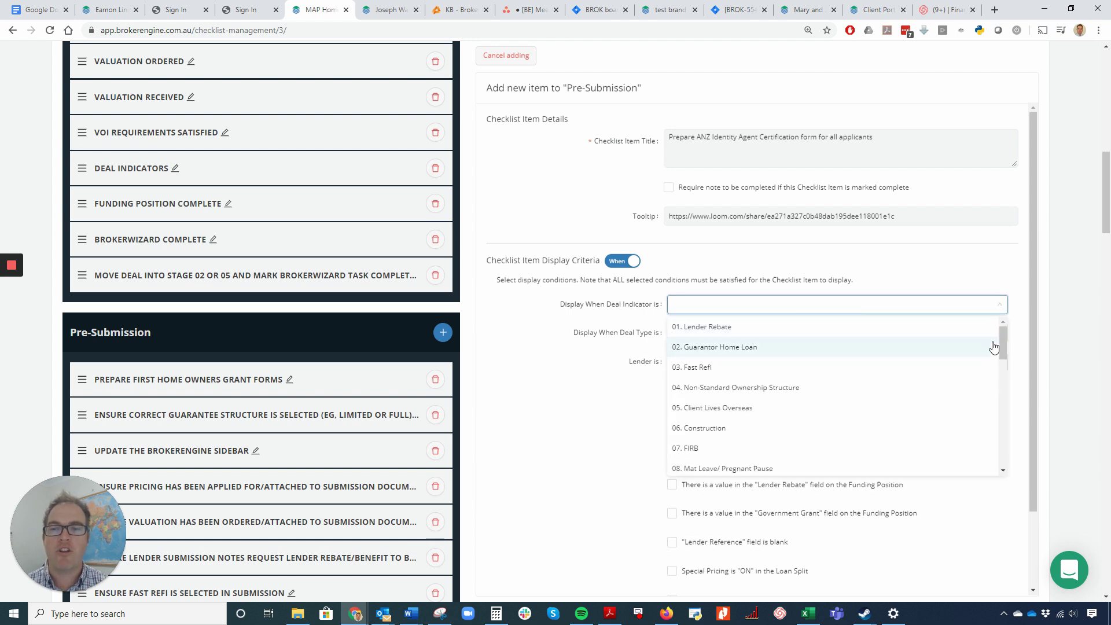
drag(1002, 341, 1002, 457)
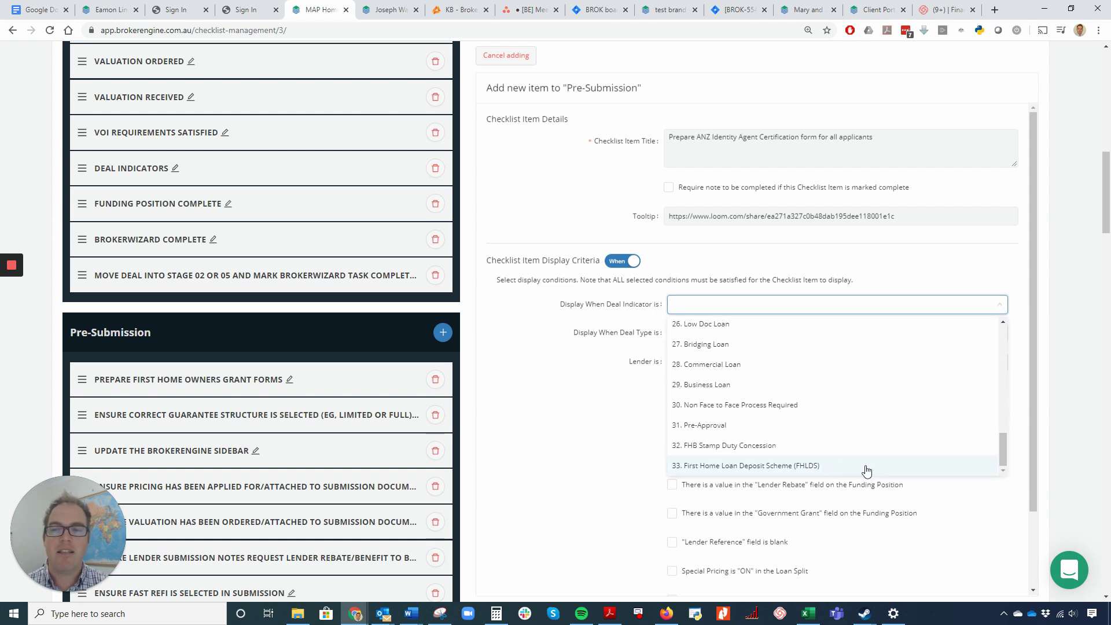
click(758, 412)
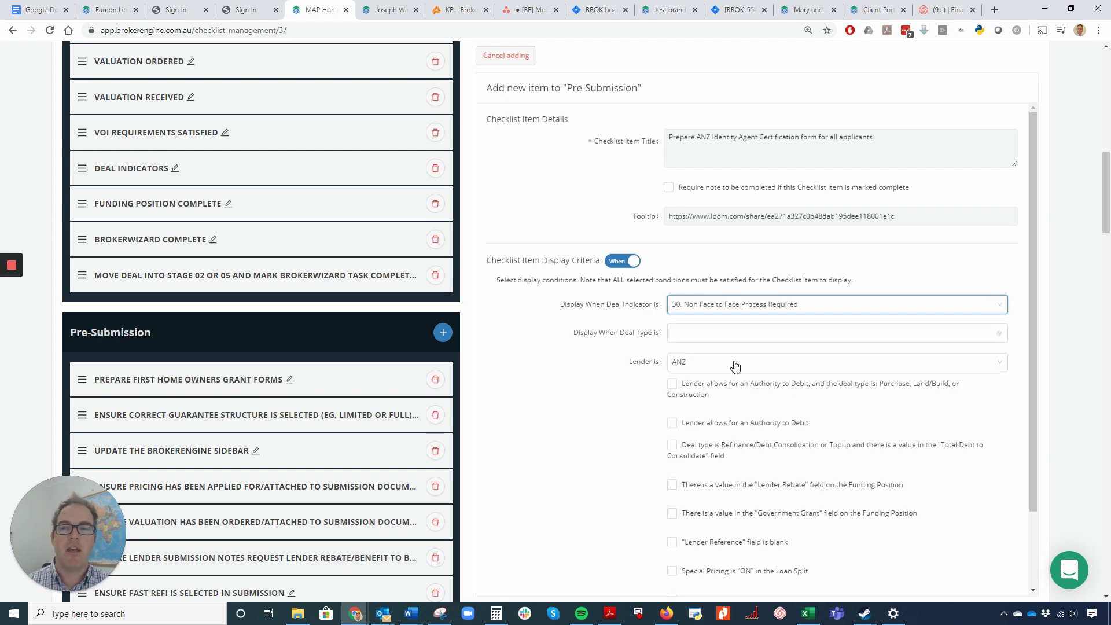
click(999, 304)
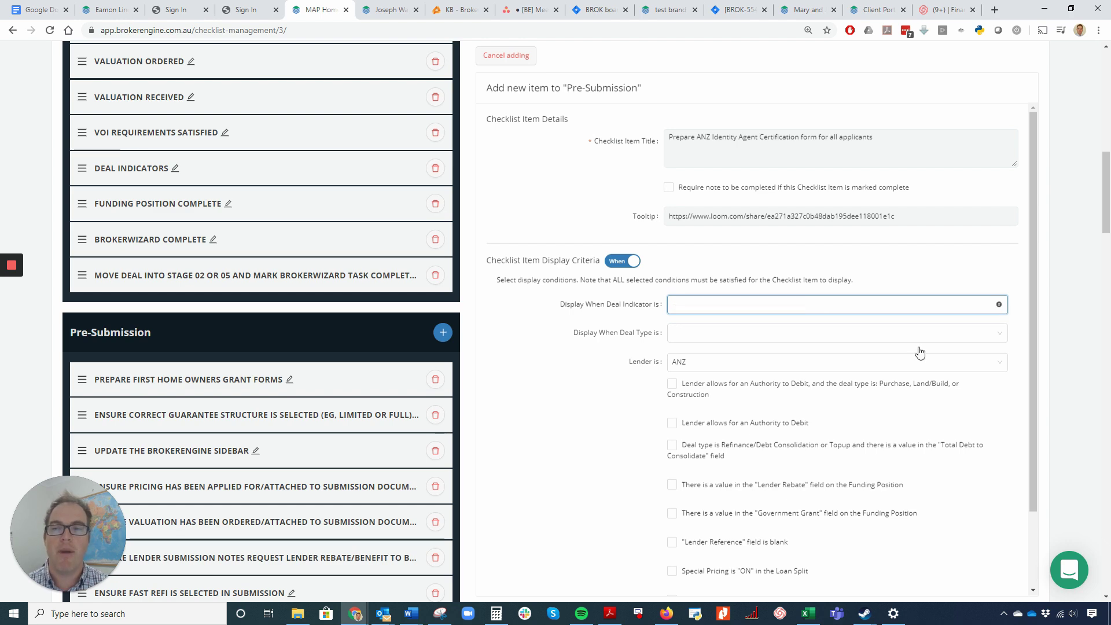
Step: Save the new Pre-Submission item and return to the deal's checklist view
scroll(700, 373, down, 5)
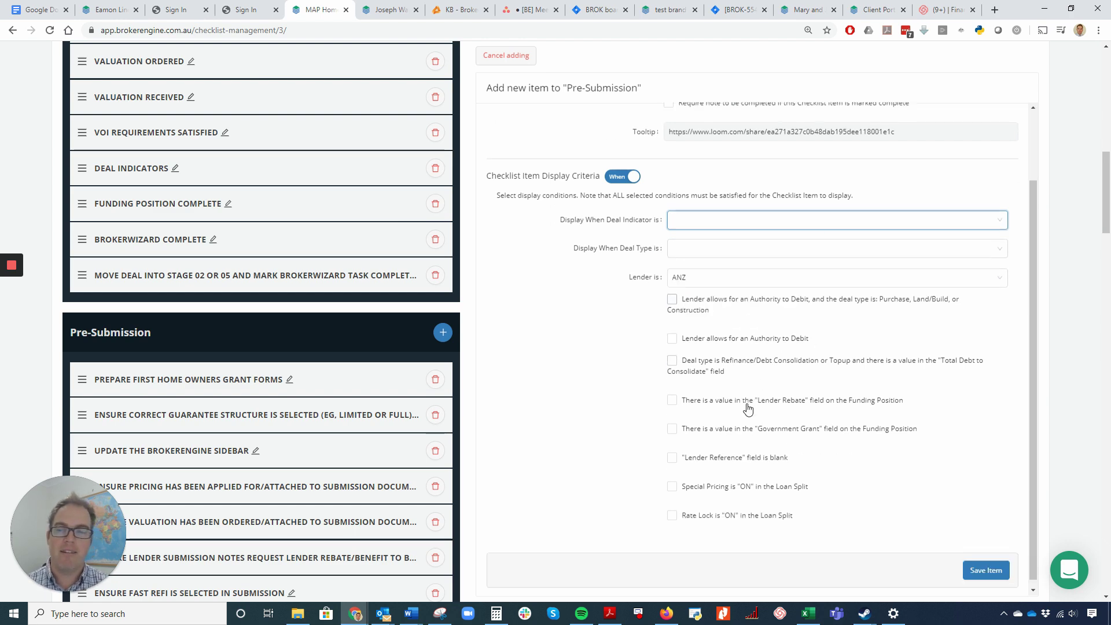
click(985, 563)
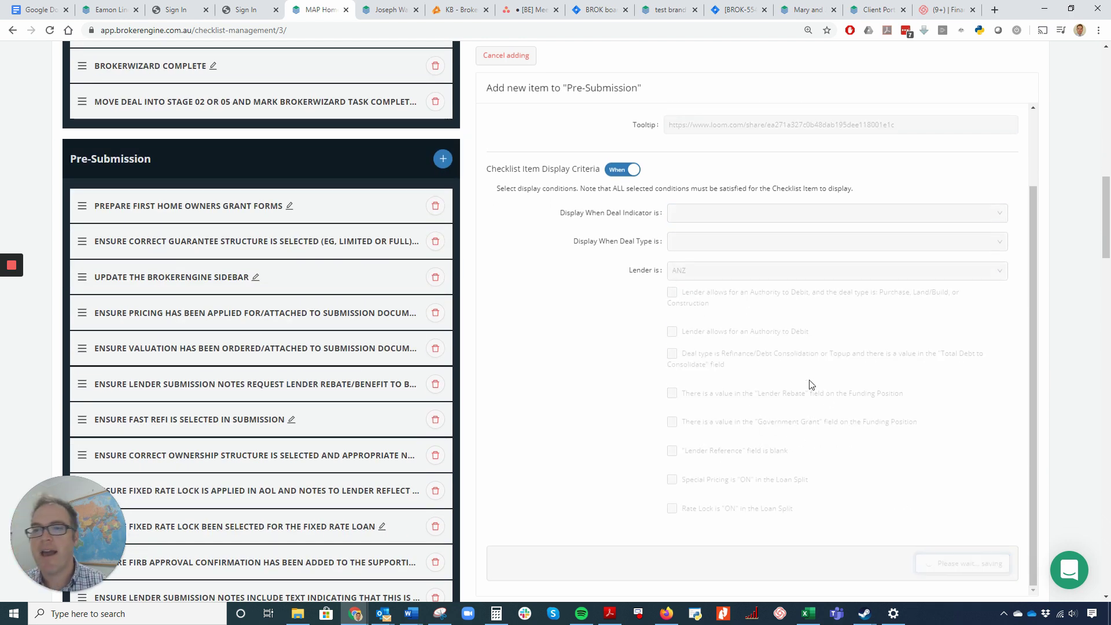
click(14, 30)
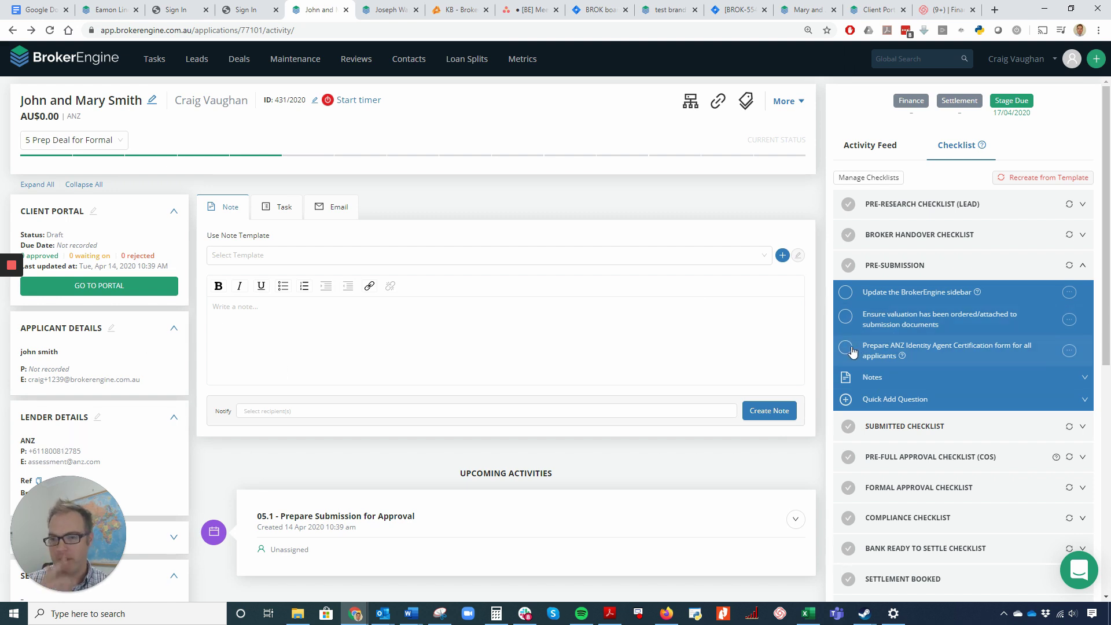
mouse_move(902, 356)
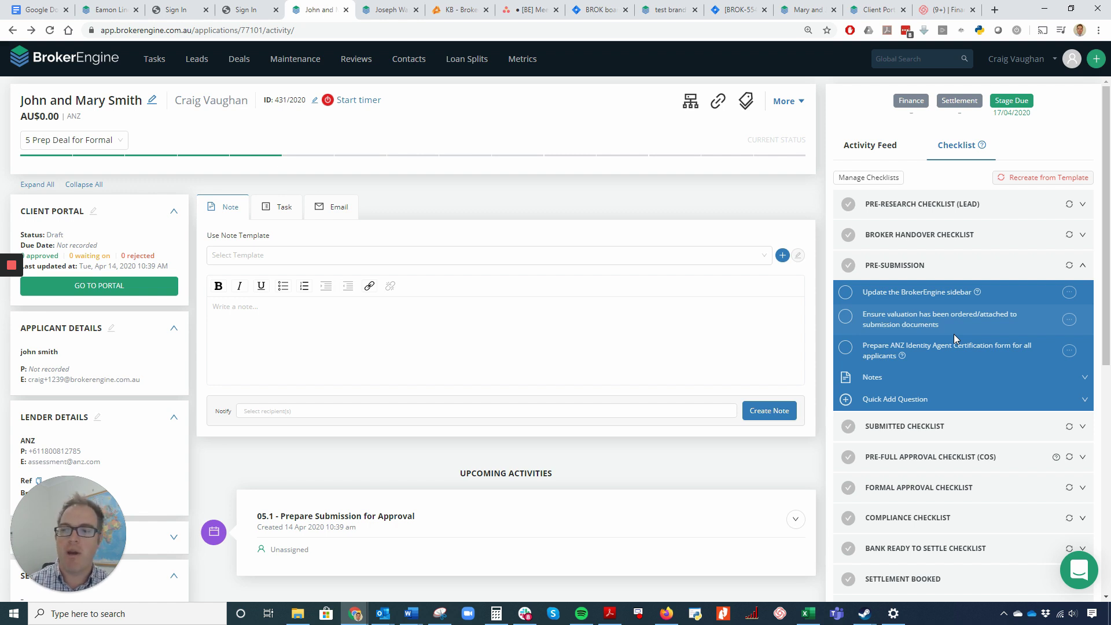
Step: Review the deal's Broker Handover Checklist items and collapse the checklist again
click(972, 245)
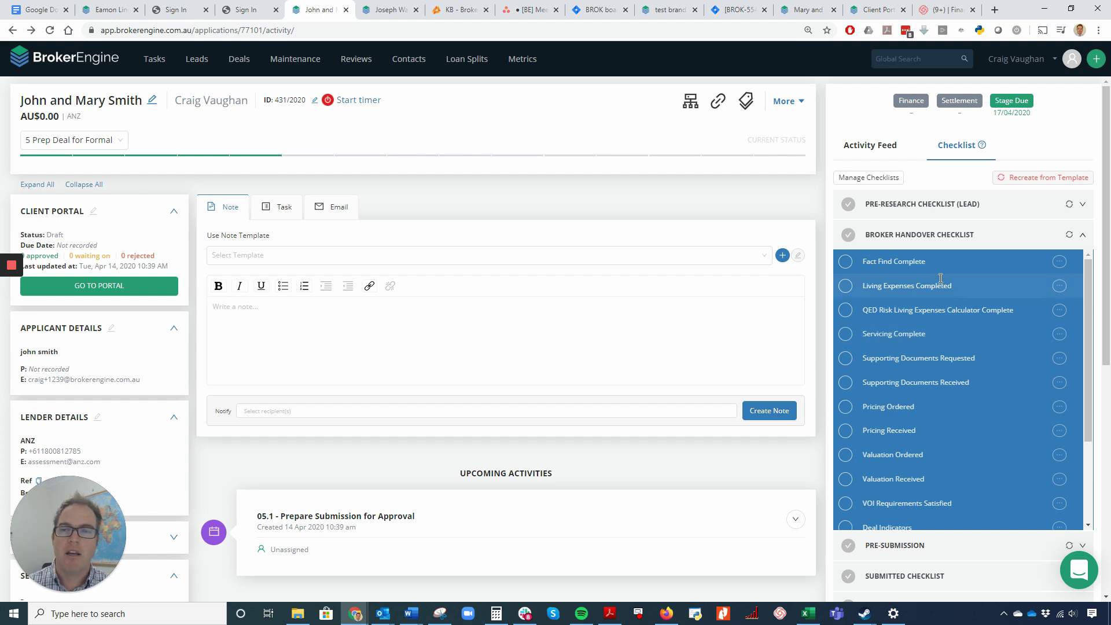
click(939, 244)
mouse_move(10, 285)
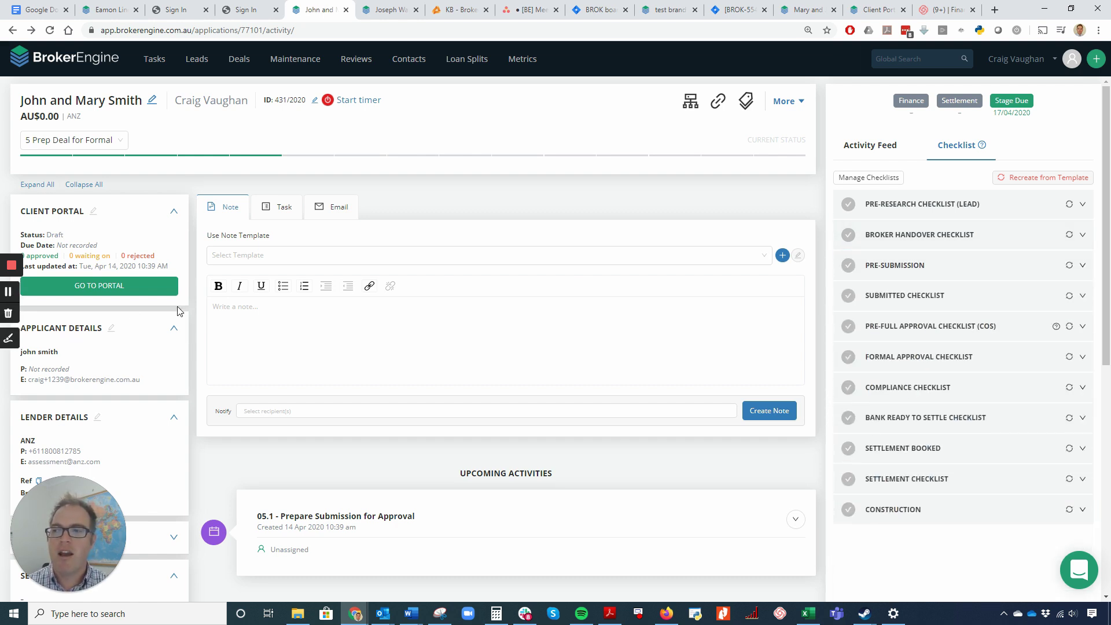
Step: Open the workflow templates in the profile settings and start a new workflow template
click(1042, 61)
click(1022, 85)
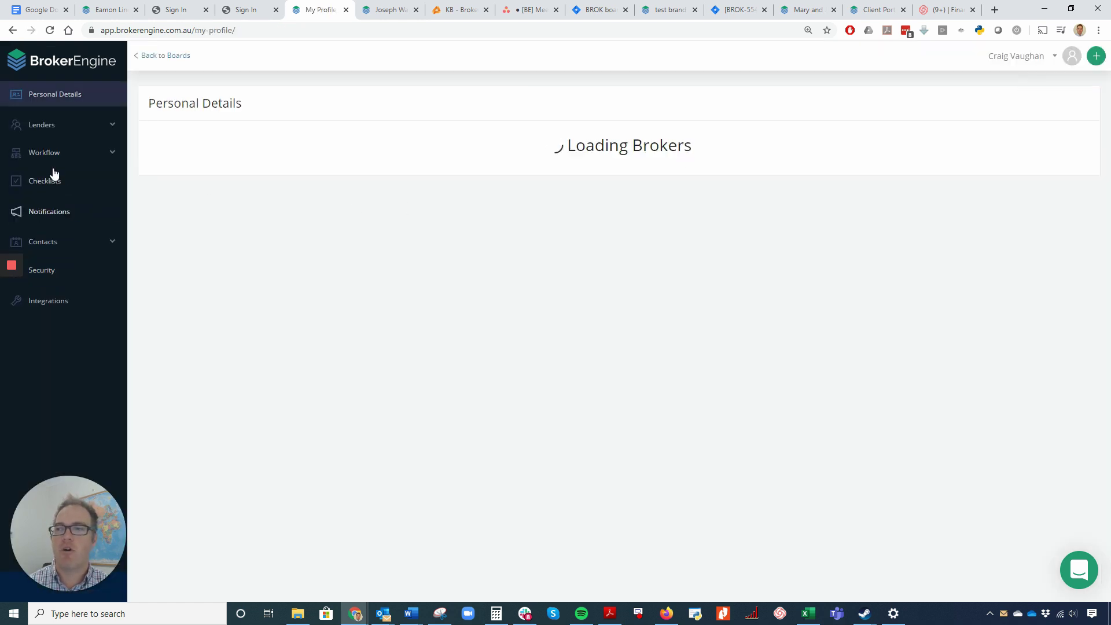
click(63, 155)
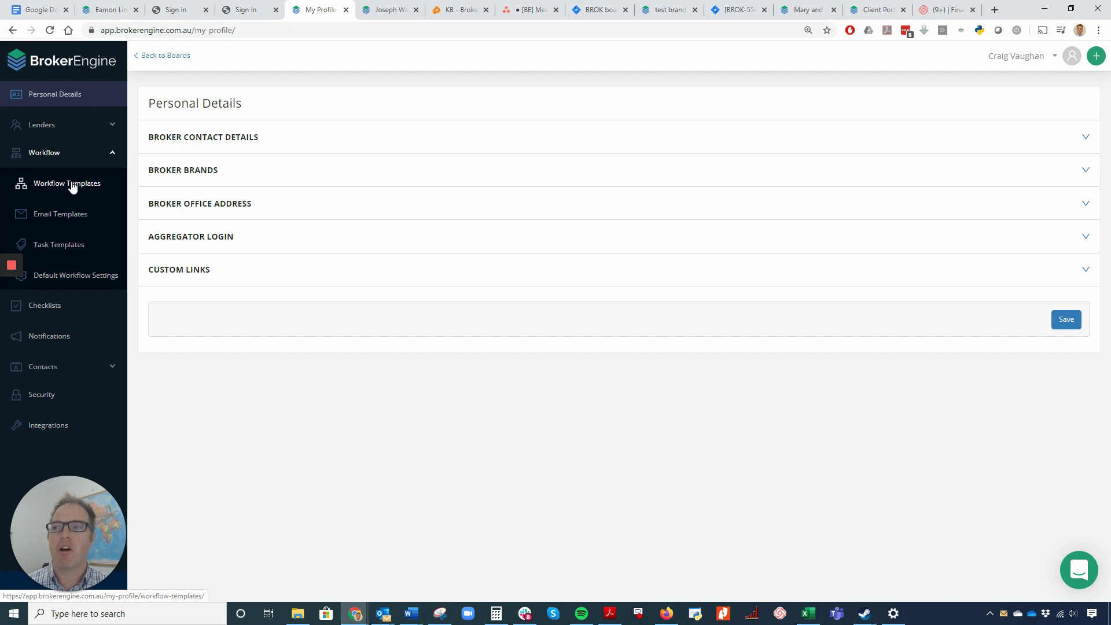
click(73, 184)
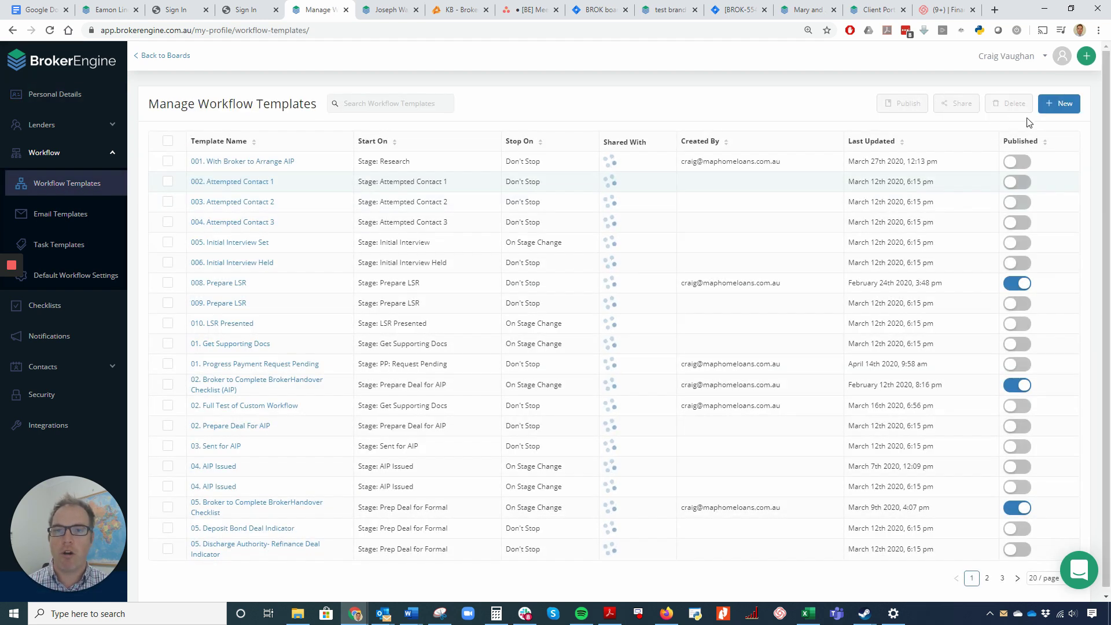
click(1065, 105)
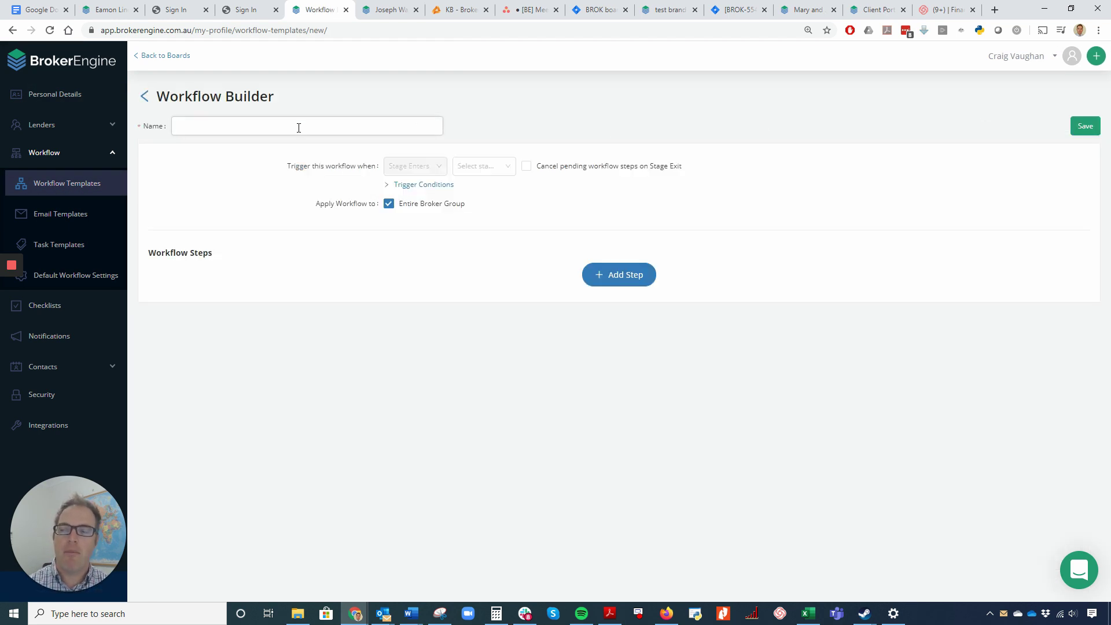
Step: Name the new workflow "05. anz form"
click(176, 214)
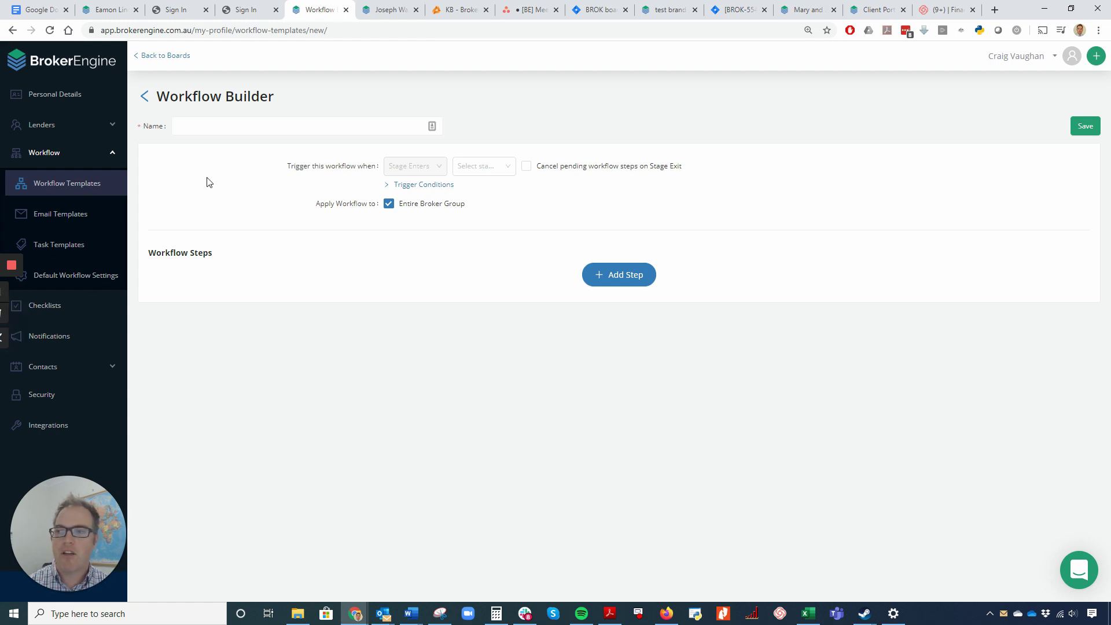
click(263, 128)
text(05. )
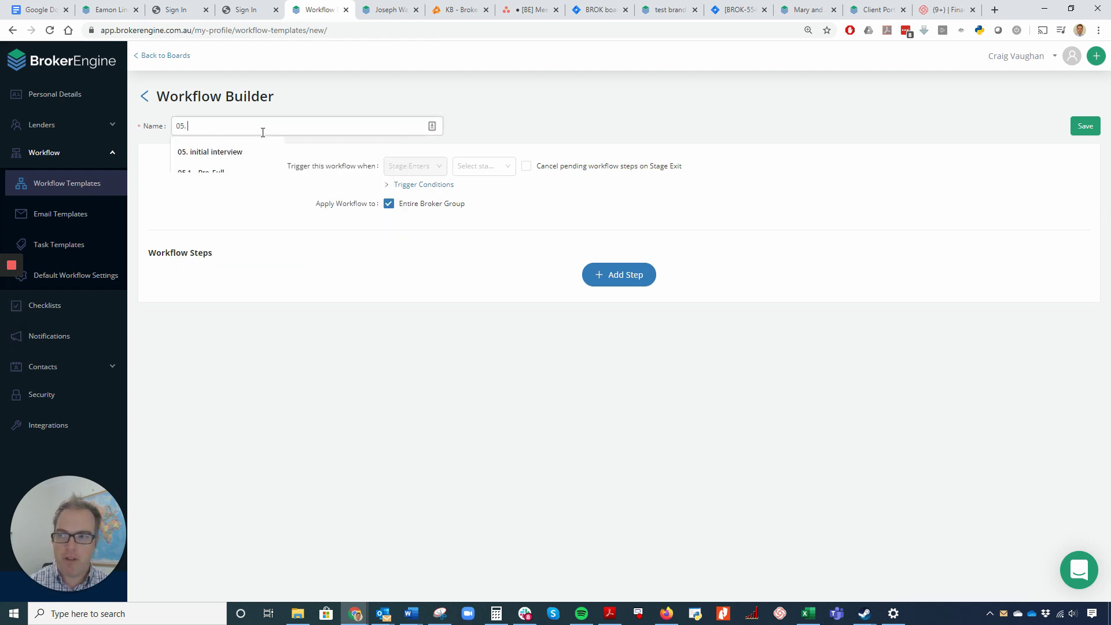
text(anz form)
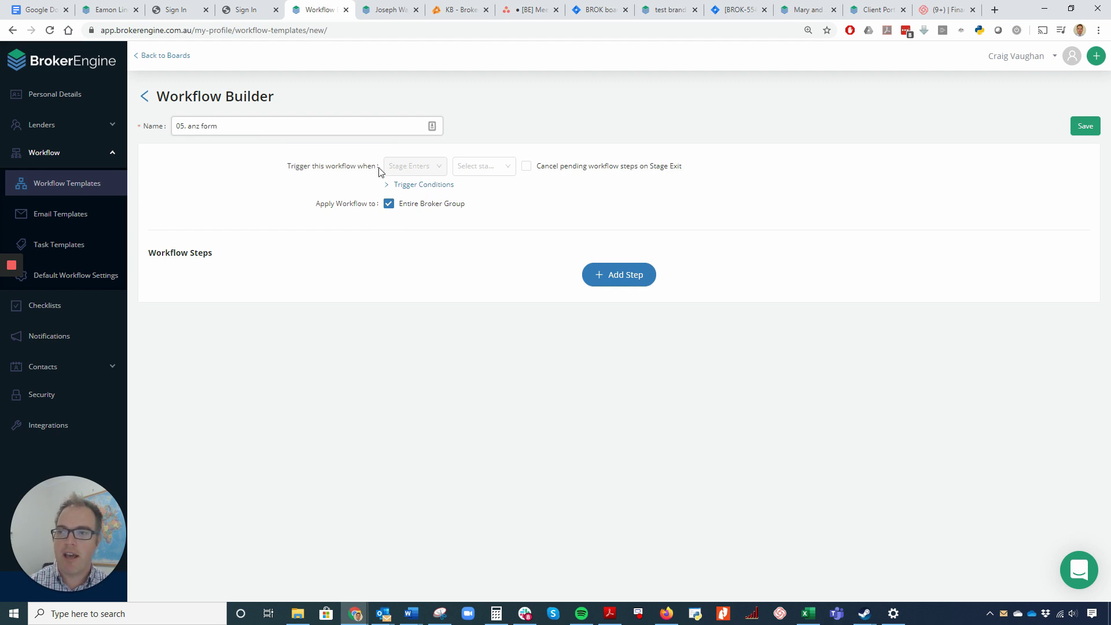
Step: Trigger the workflow on entering stage 5 Prep Deal for Formal, with ANZ as the lender condition
click(436, 185)
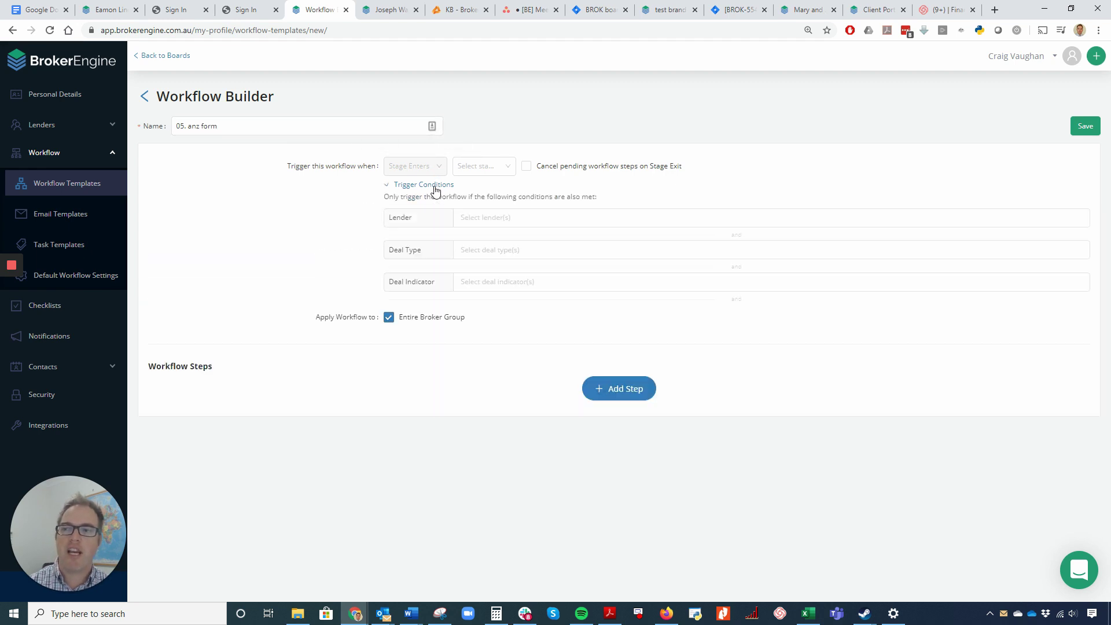
click(523, 220)
text(anz)
click(513, 240)
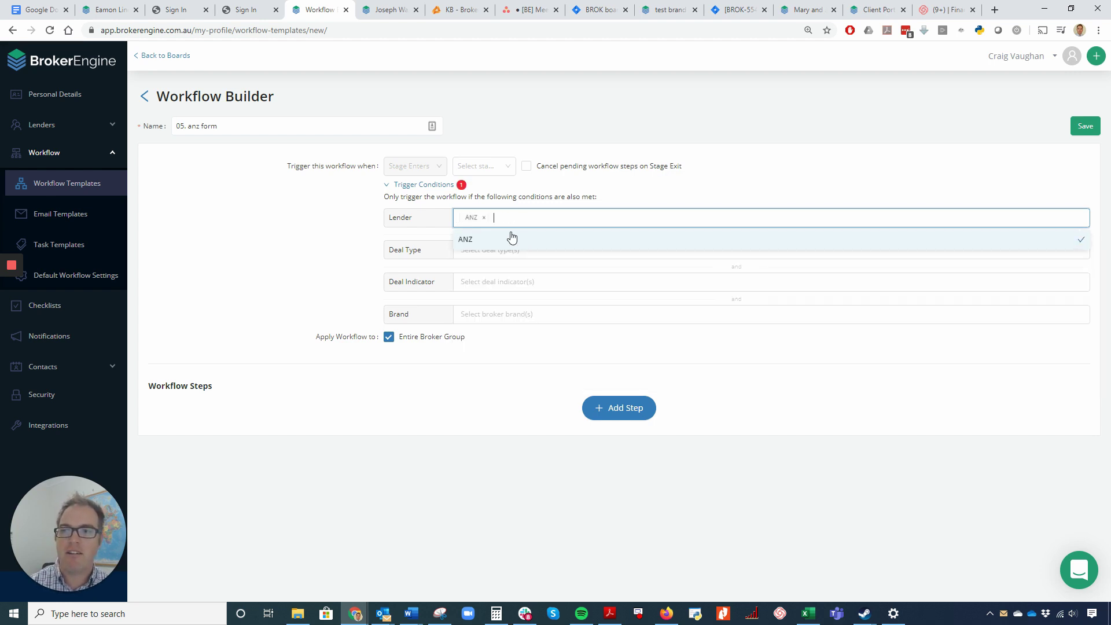
click(505, 167)
drag(579, 207, 581, 249)
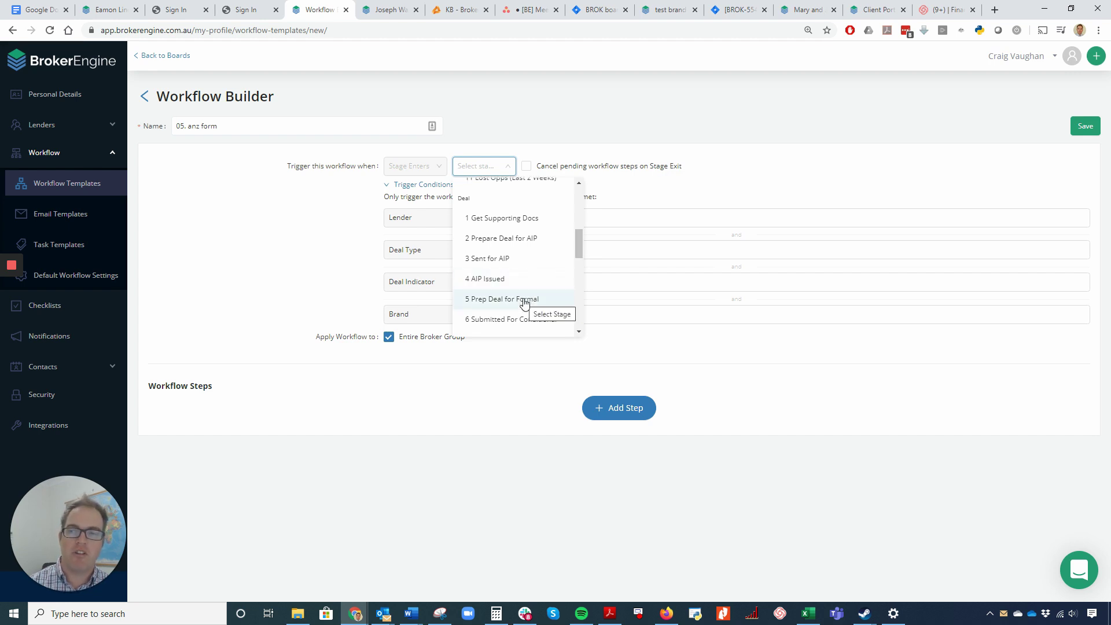
click(525, 301)
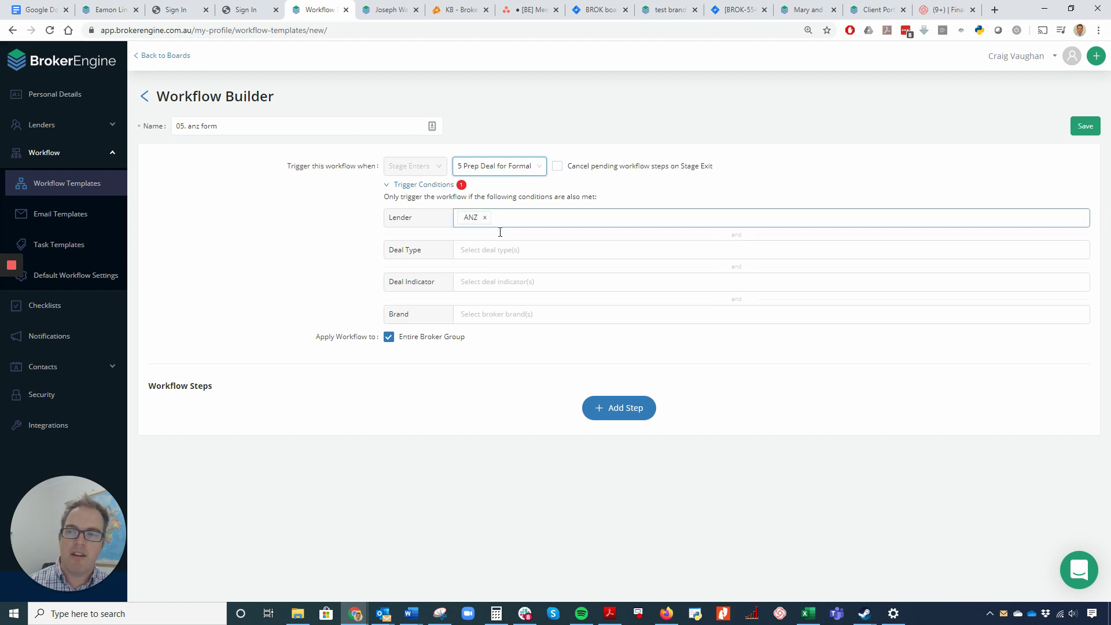
Step: Add an Email step and save its new template "ANZ form" to Broker Team, subject "ANZ ID Form", attaching 1. Broker Identity Agent Certification_March 2020.pdf
click(607, 411)
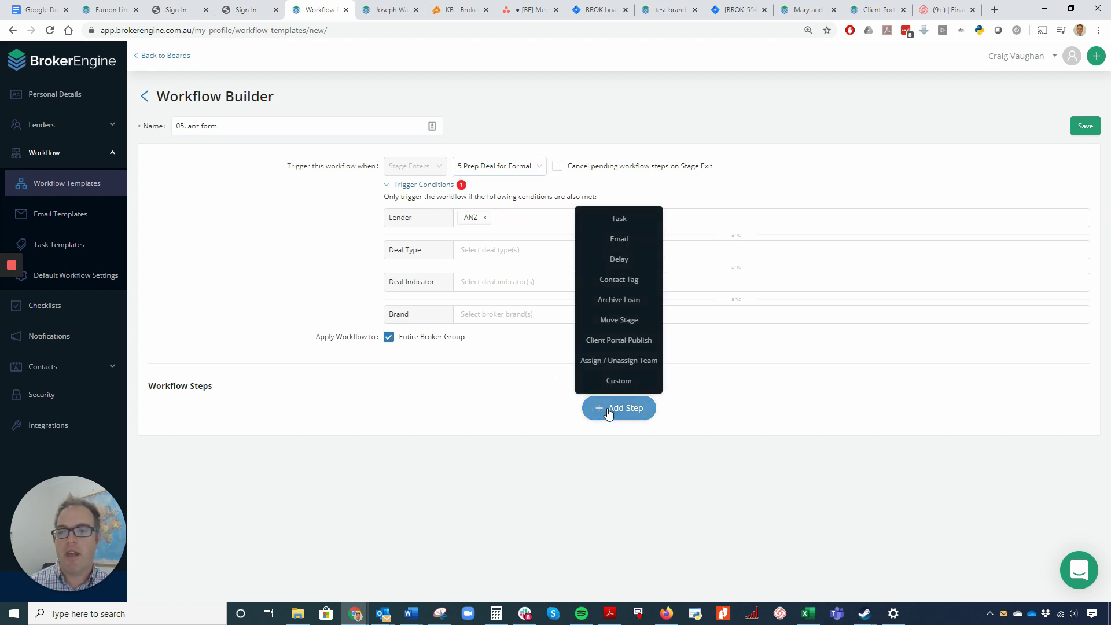
click(620, 241)
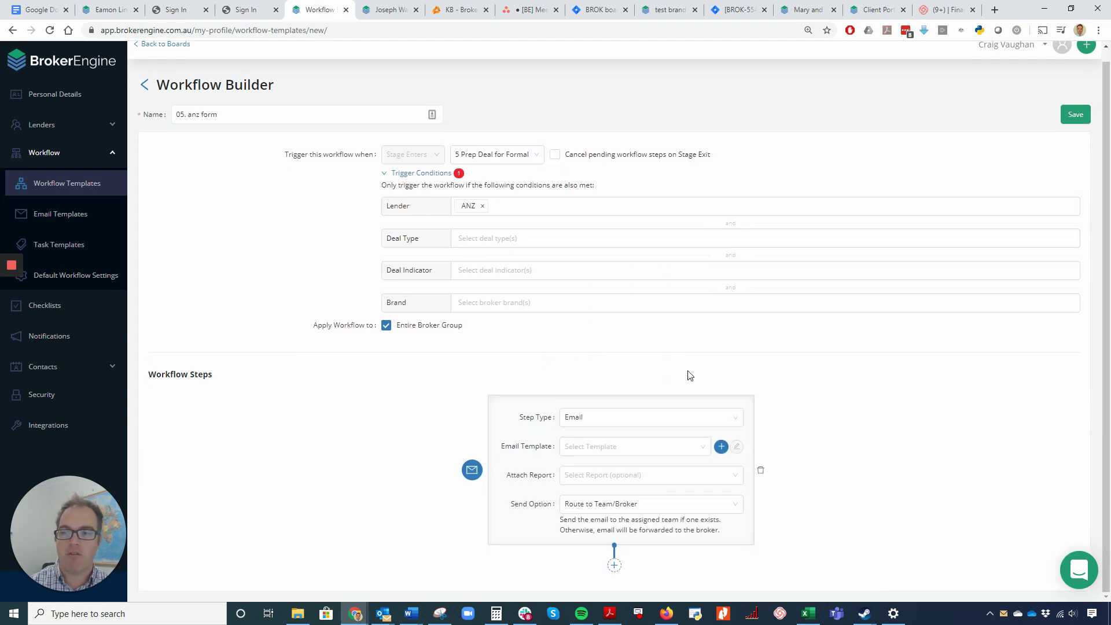
click(721, 446)
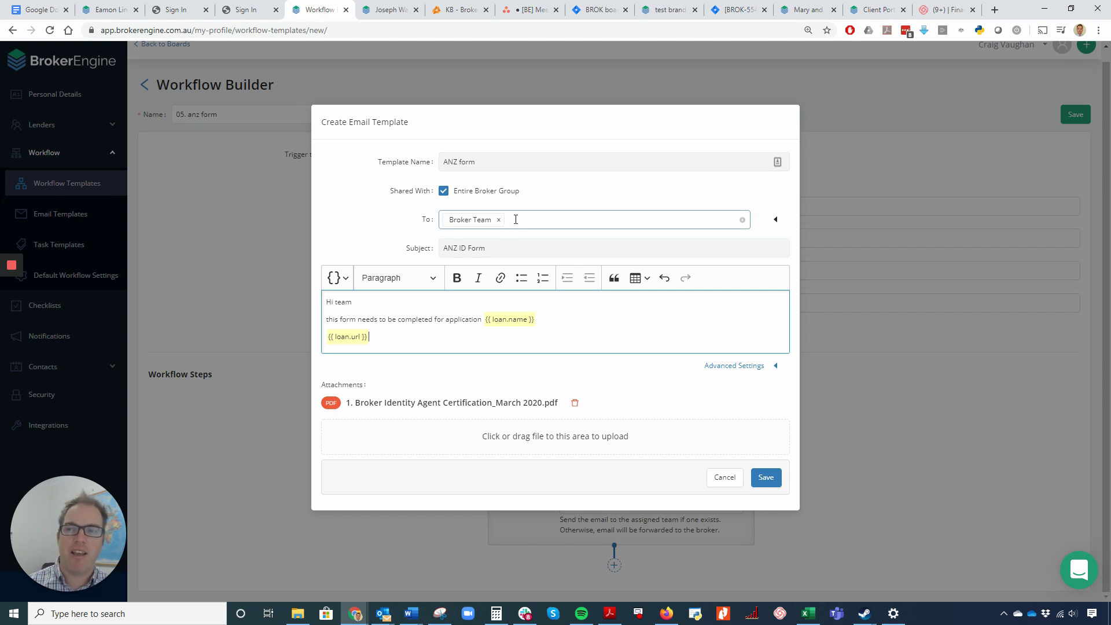
click(521, 220)
click(537, 125)
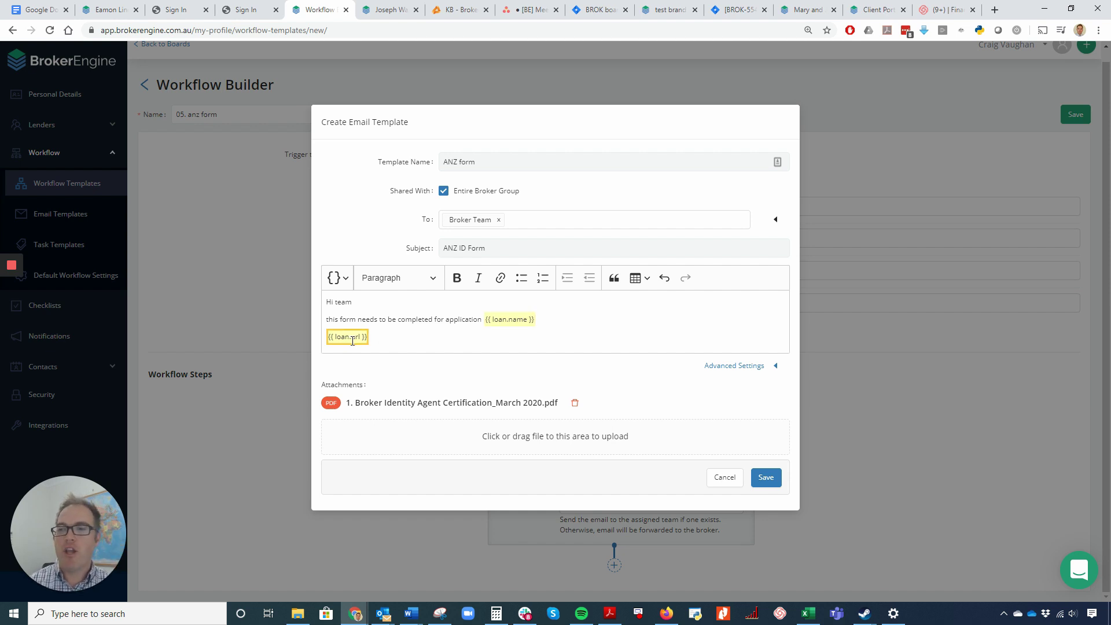
click(762, 477)
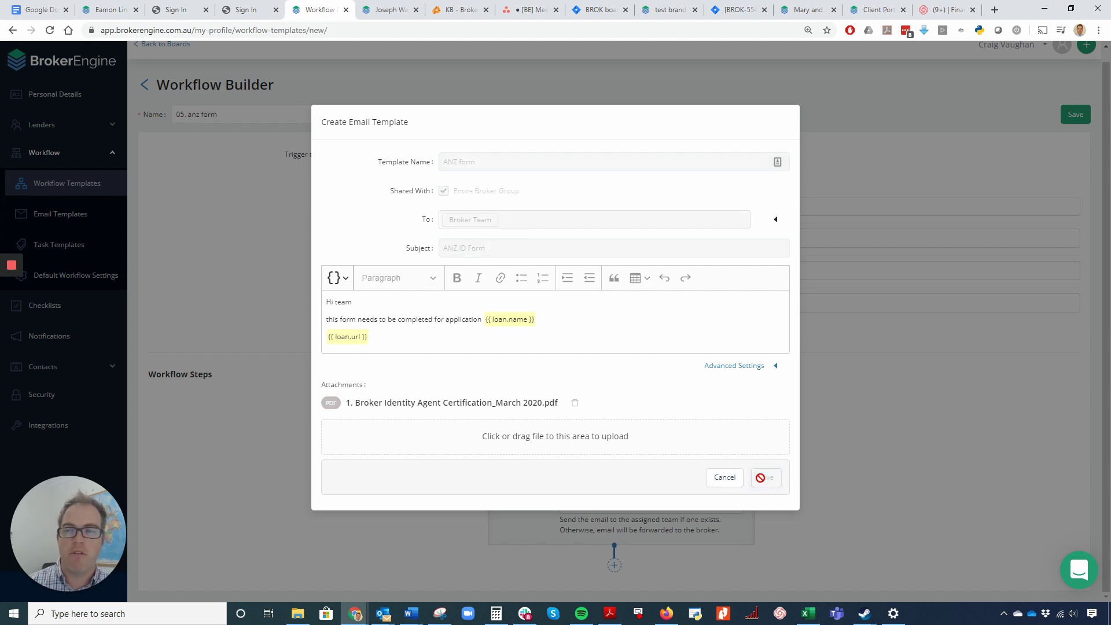